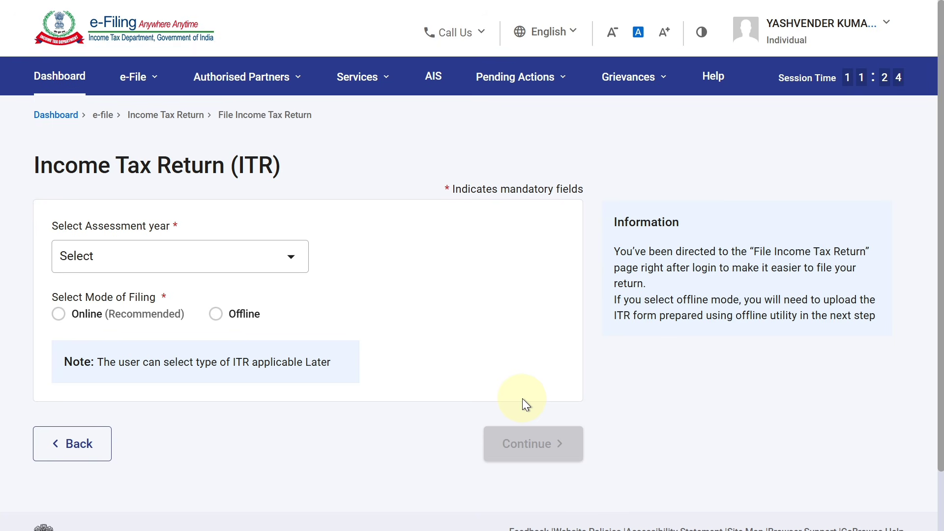
# - Start an online Income Tax Return for assessment year 2026-27 (Current A.Y.)
pyautogui.click(139, 79)
pyautogui.moveTo(163, 119)
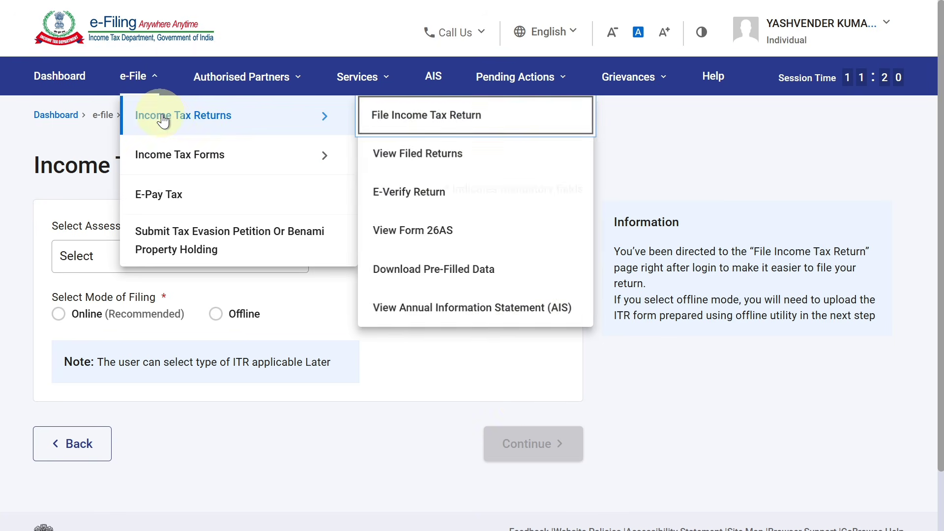
pyautogui.click(399, 125)
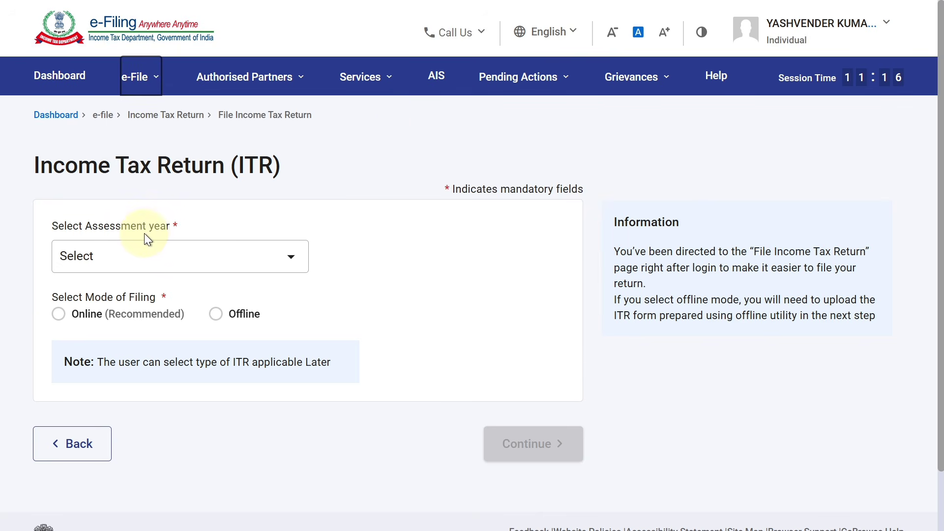
pyautogui.click(151, 252)
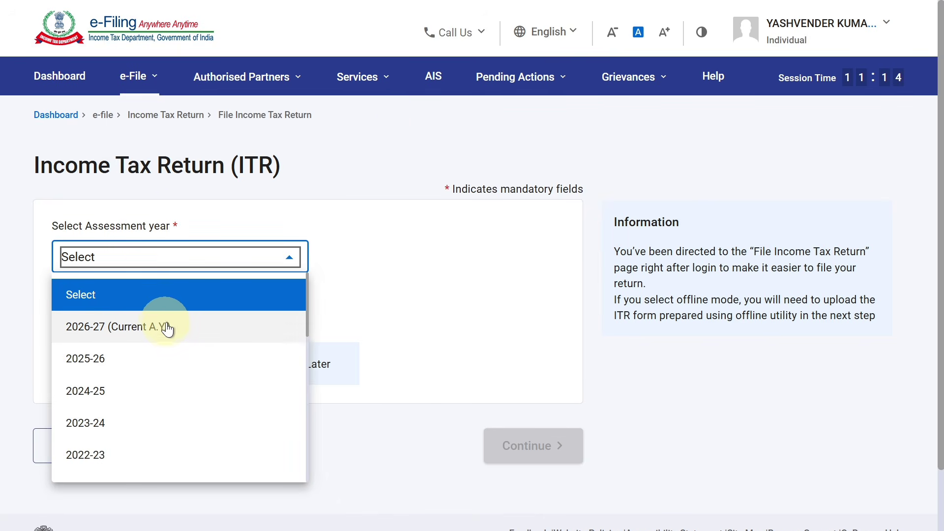
pyautogui.click(168, 328)
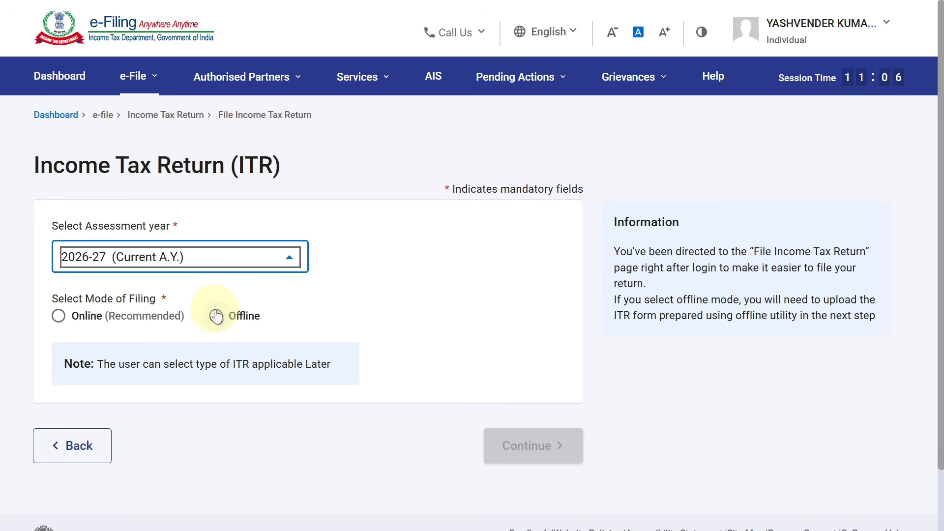
pyautogui.click(59, 316)
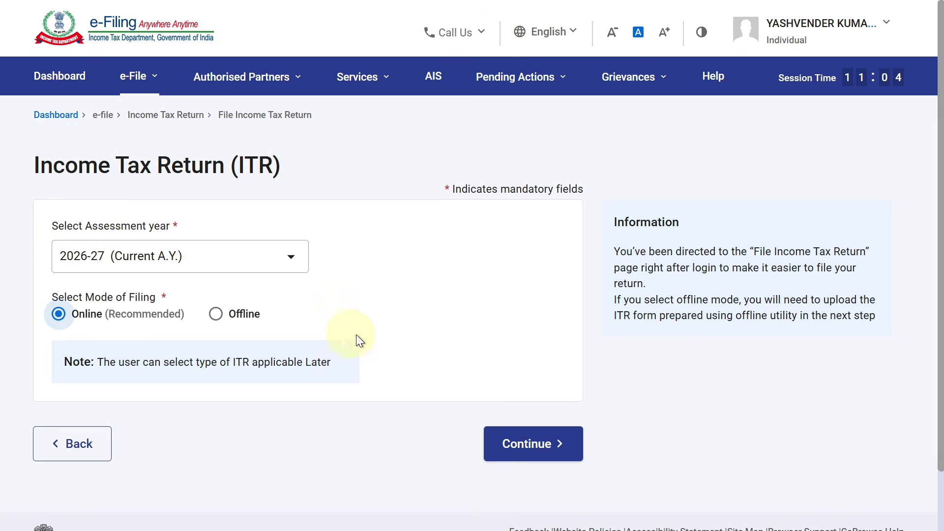
pyautogui.click(523, 439)
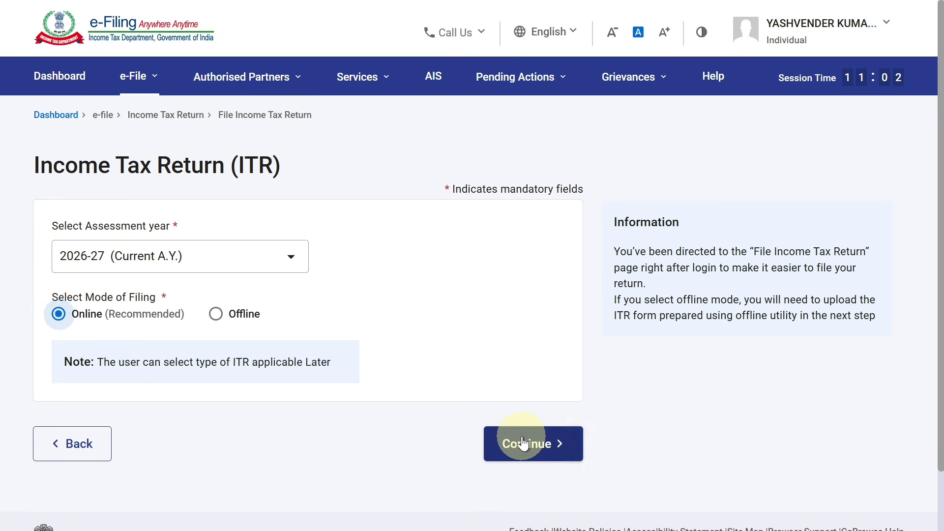
pyautogui.moveTo(940, 273); pyautogui.dragTo(936, 420)
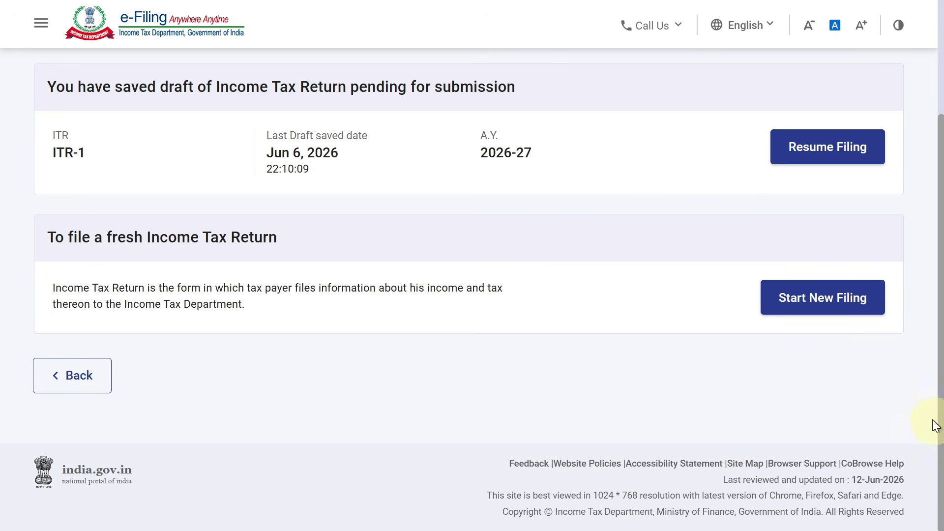
# - Start a new filing instead of the saved draft, keeping Individual as the taxpayer status
pyautogui.click(846, 305)
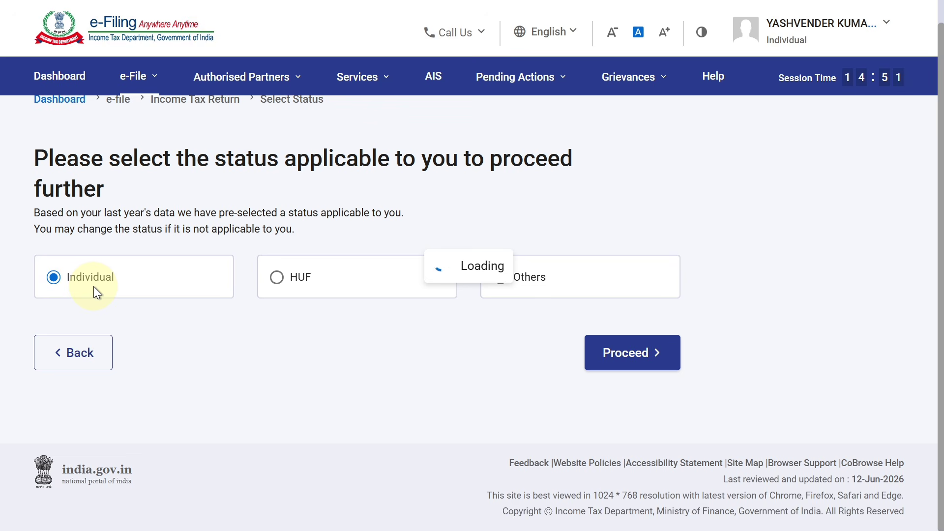
pyautogui.click(644, 353)
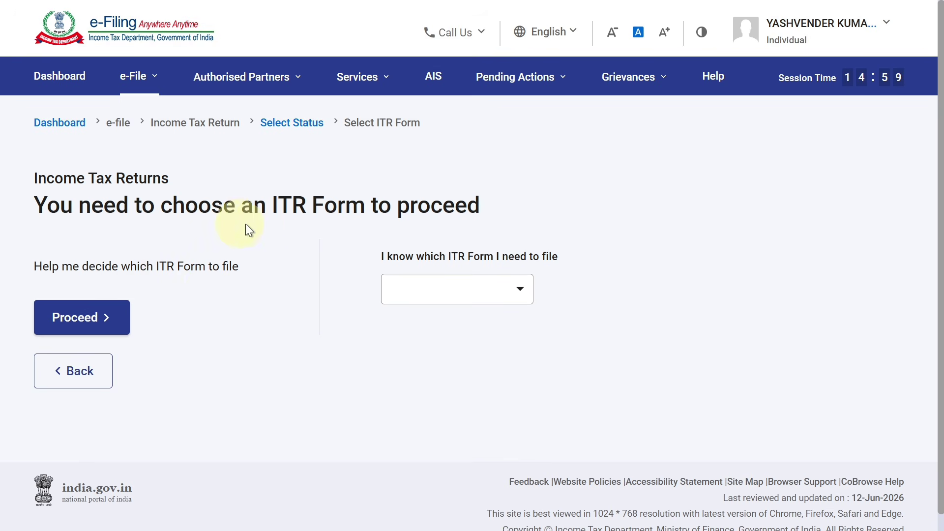
# - Select ITR - 4 from the ITR form dropdown to show its eligibility conditions
pyautogui.click(442, 299)
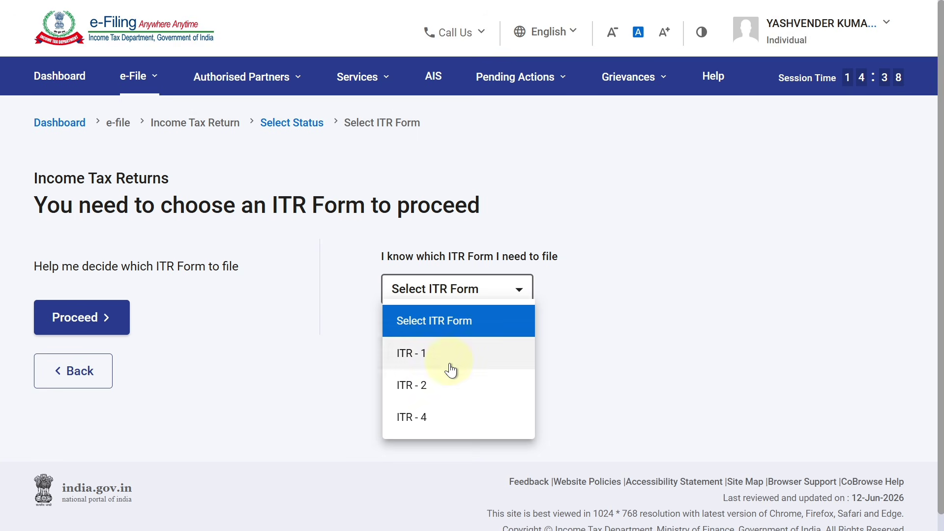
pyautogui.click(442, 417)
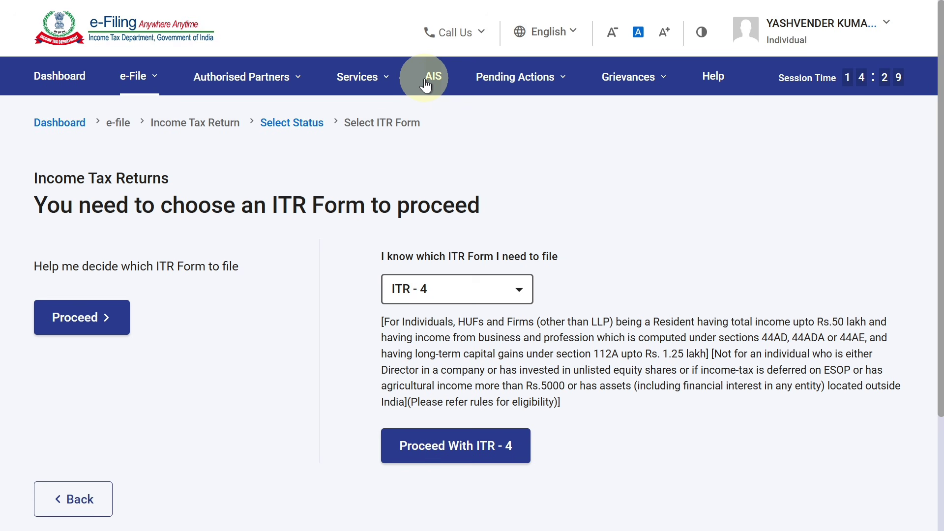
# - Proceed with ITR-4, accept the tax regime notice, and choose 'Taxable income is more than basic exemption limit'
pyautogui.click(477, 447)
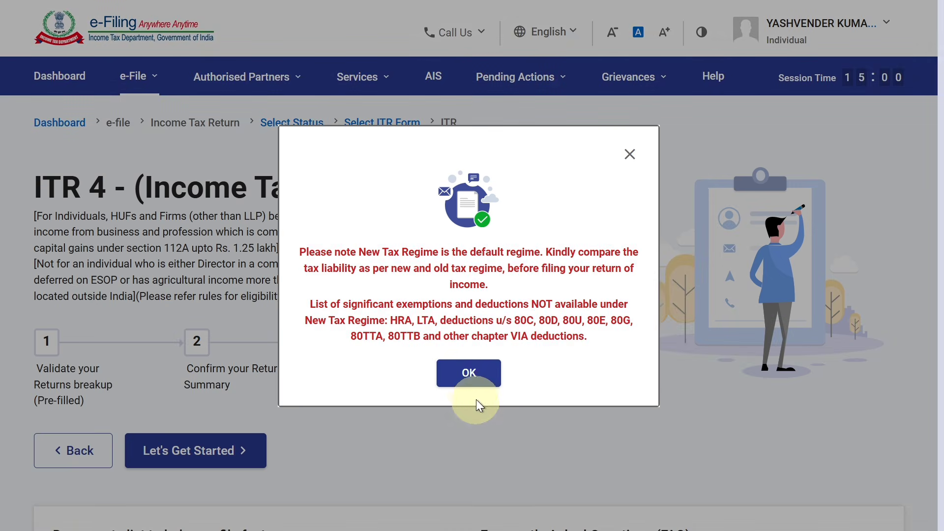
pyautogui.click(481, 381)
pyautogui.click(200, 460)
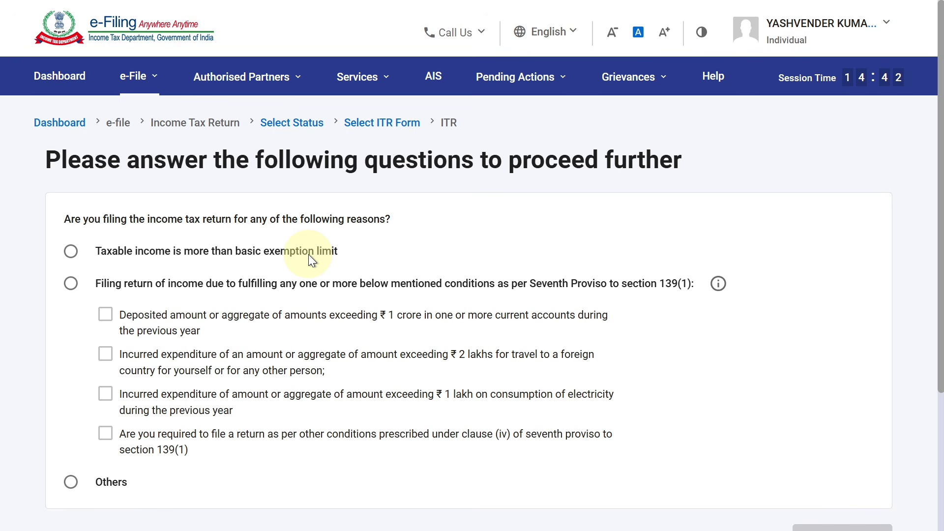
pyautogui.click(71, 252)
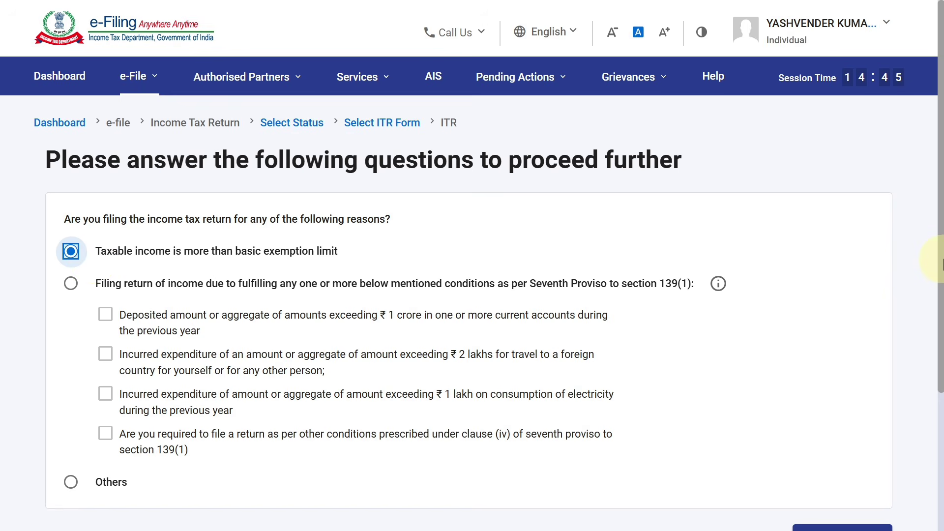
pyautogui.scroll(-3, 472, 295)
# - In Personal Information, set Nature of Employment to 'Not Applicable (eg. Family pension etc)' and accept the Salary warning
pyautogui.click(850, 387)
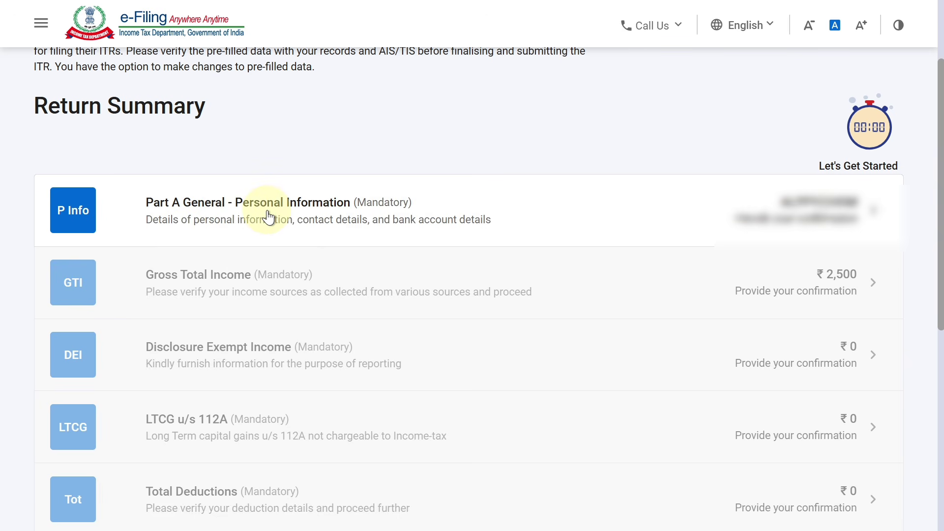
pyautogui.click(267, 211)
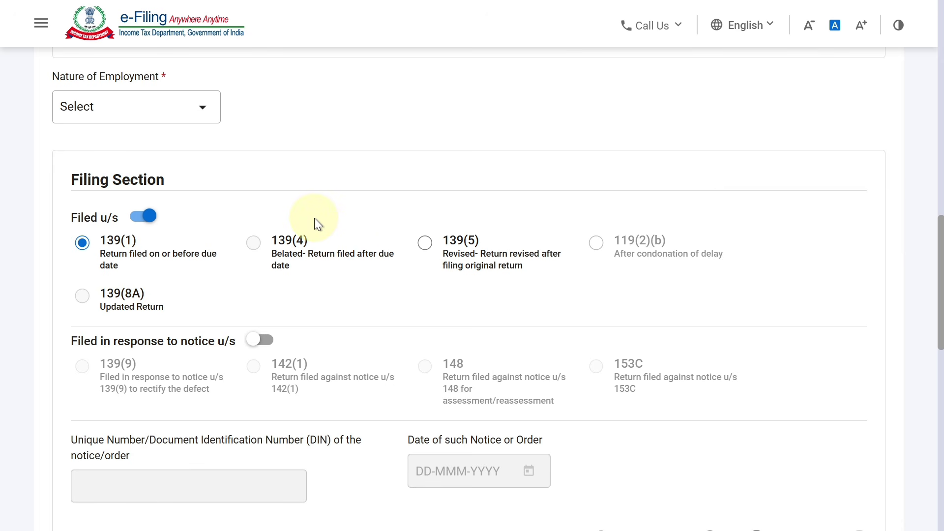
pyautogui.click(165, 116)
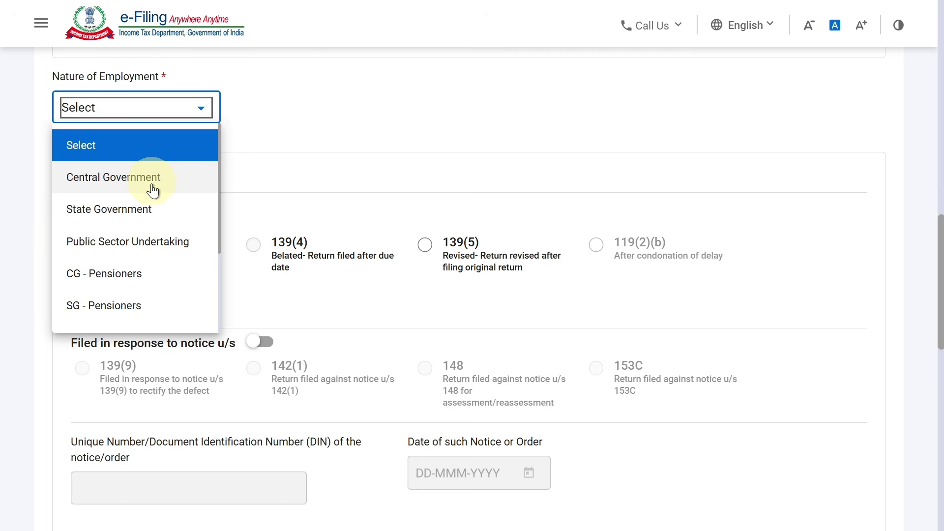
pyautogui.moveTo(220, 228); pyautogui.dragTo(219, 311)
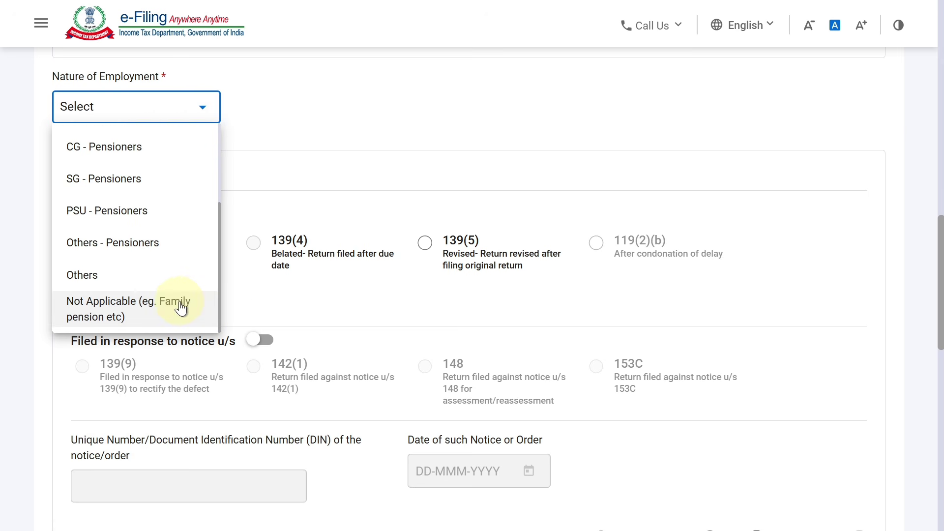
pyautogui.click(131, 302)
pyautogui.click(492, 354)
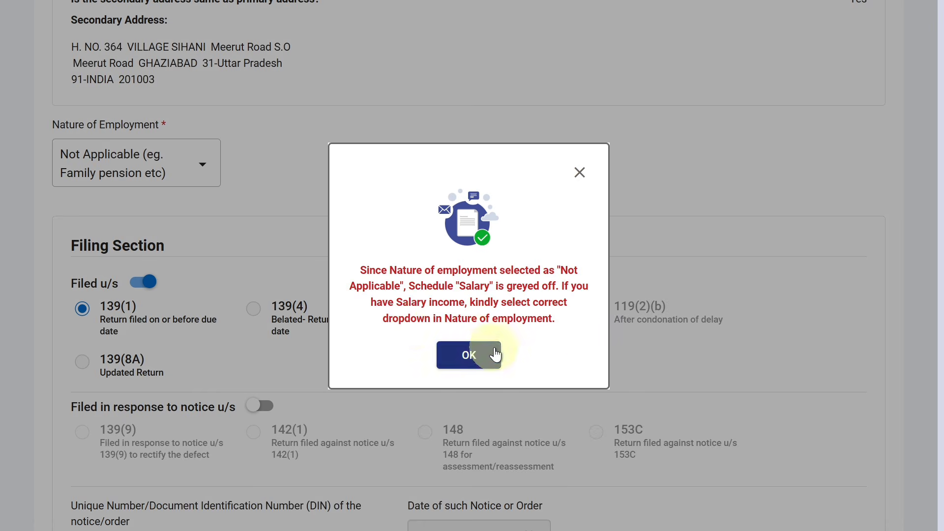
# - Answer No to both Form 10IEA questions, A23 and B, and confirm Personal Information
pyautogui.scroll(-1, 941, 241)
pyautogui.moveTo(942, 239); pyautogui.dragTo(941, 246)
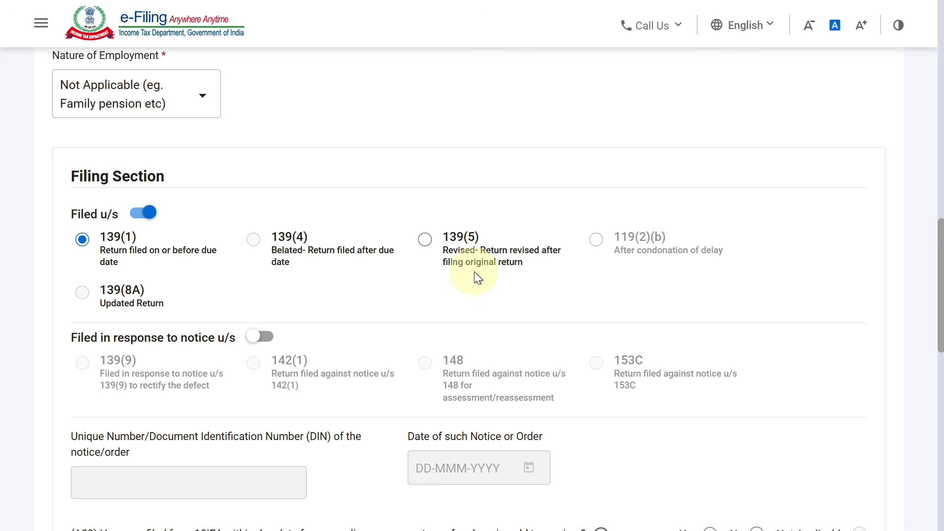
pyautogui.moveTo(943, 274); pyautogui.dragTo(941, 345)
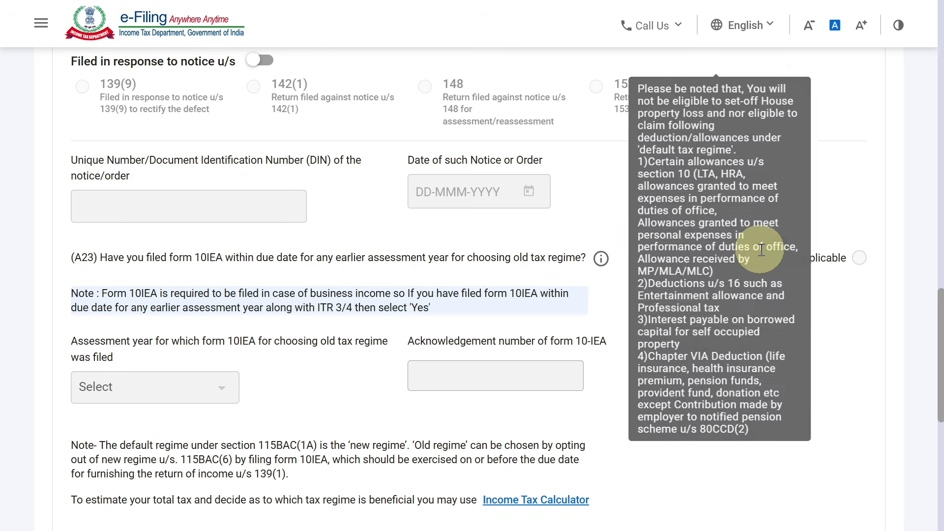
pyautogui.click(756, 259)
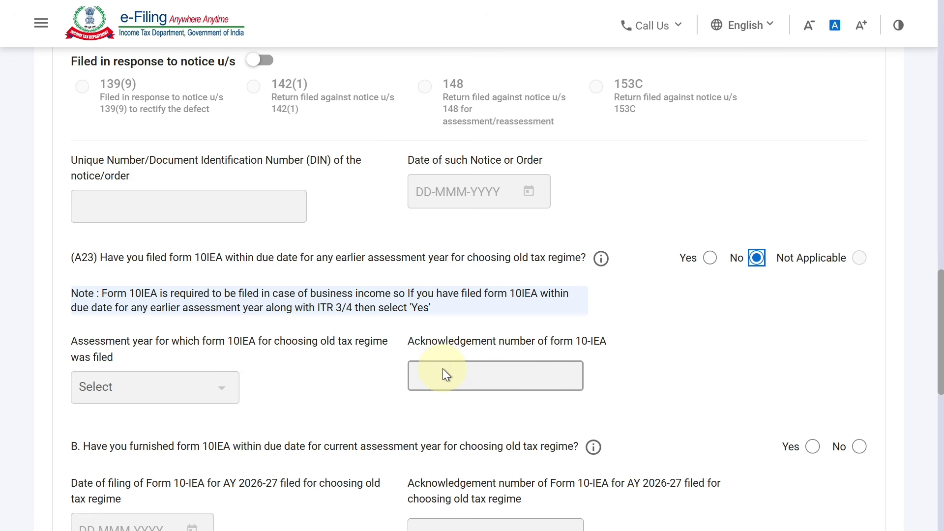
pyautogui.scroll(-3, 870, 319)
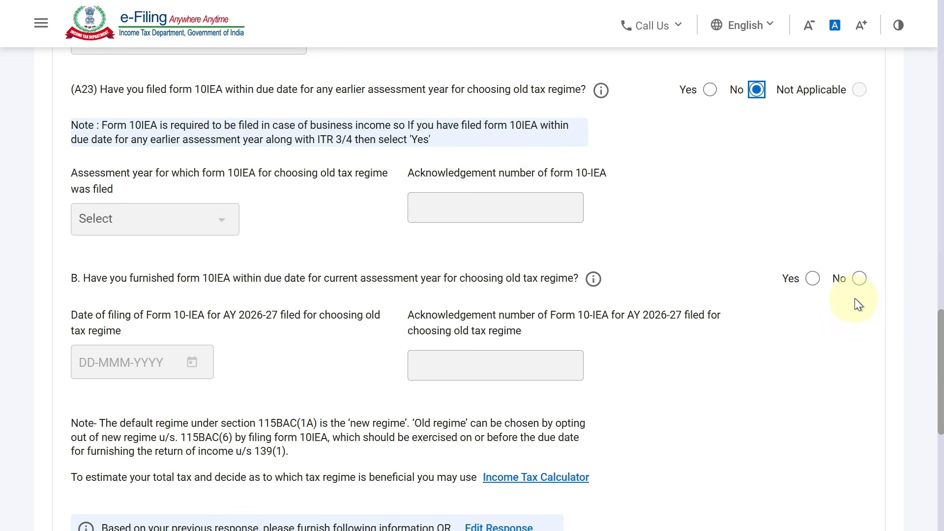
pyautogui.click(861, 278)
pyautogui.scroll(-4, 924, 383)
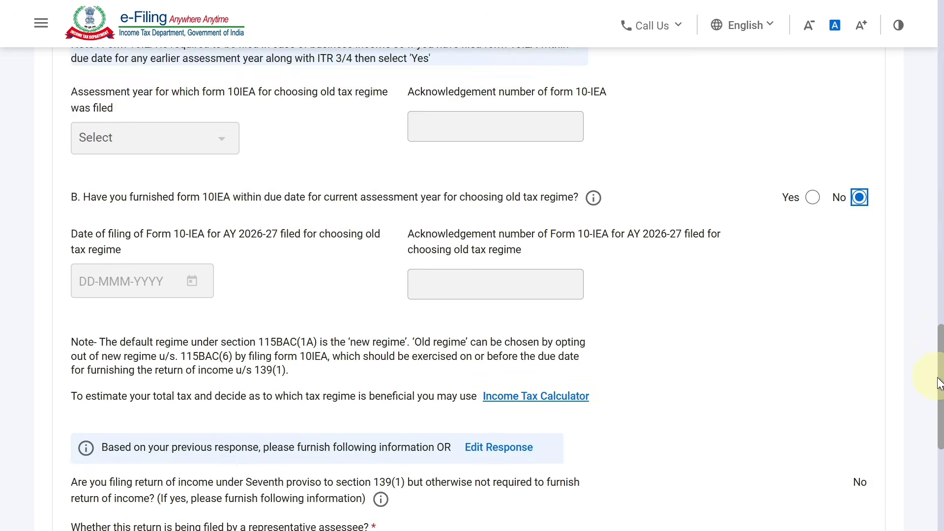
pyautogui.scroll(-2, 924, 418)
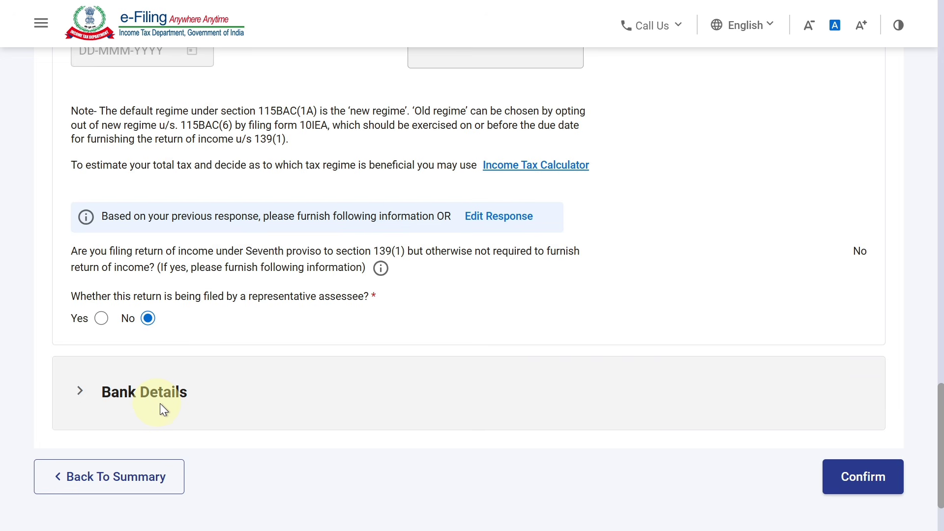
pyautogui.click(861, 479)
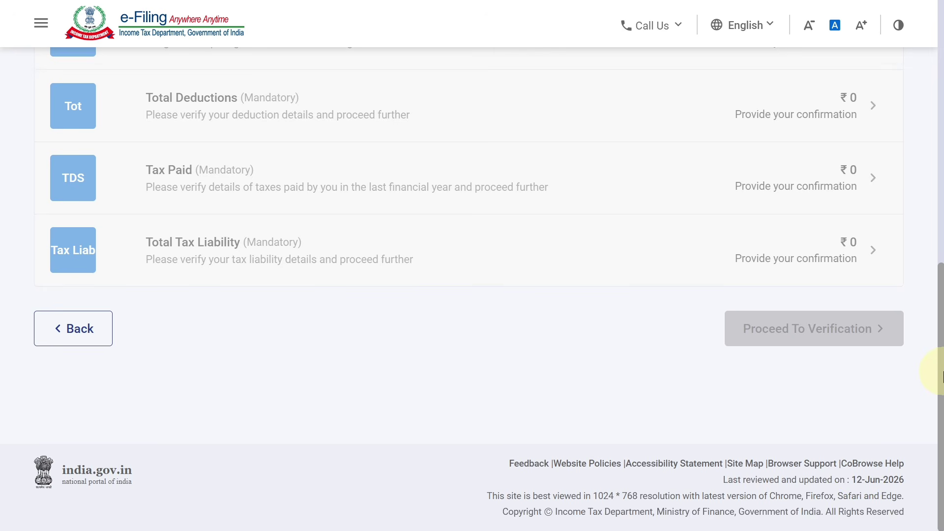
# - Open Gross Total Income, dismiss the salary notice, and edit B1 Income from Business & Profession
pyautogui.moveTo(941, 372); pyautogui.dragTo(941, 277)
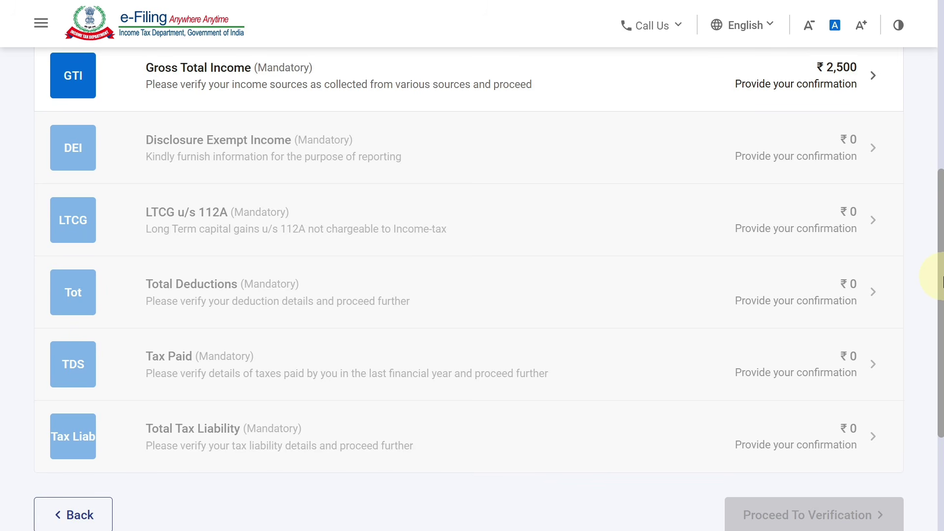
pyautogui.click(224, 66)
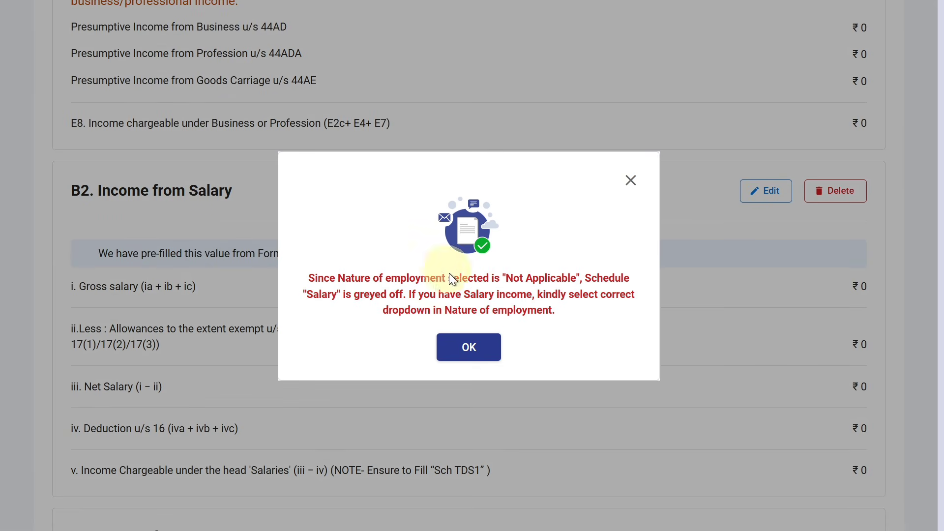
pyautogui.click(473, 345)
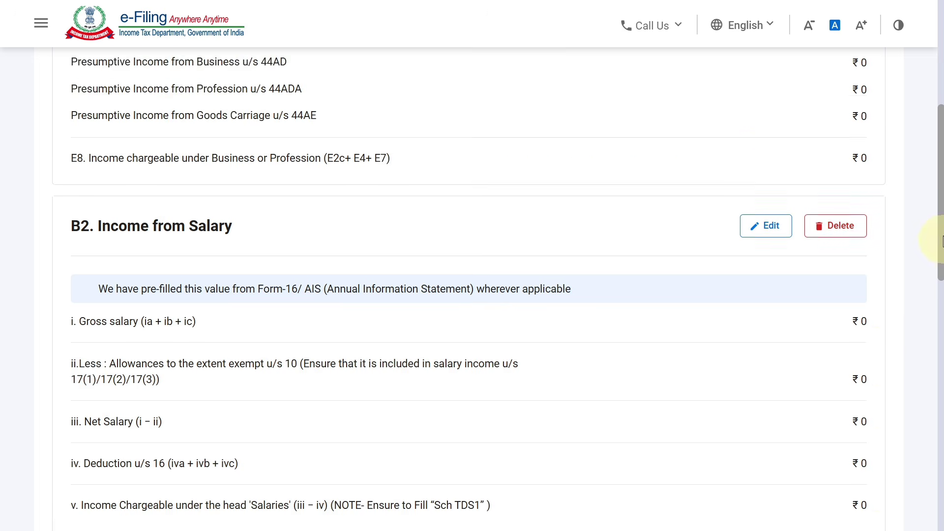
pyautogui.moveTo(942, 241); pyautogui.dragTo(940, 172)
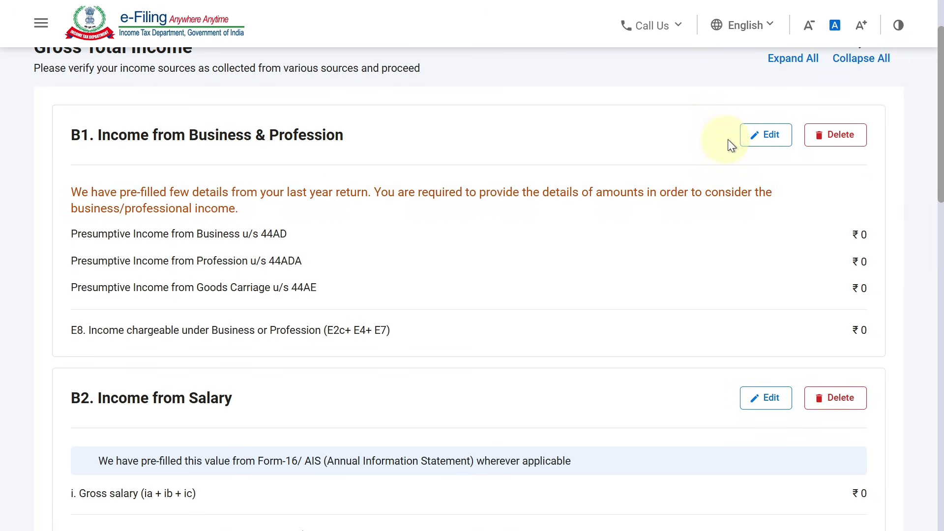
pyautogui.click(757, 138)
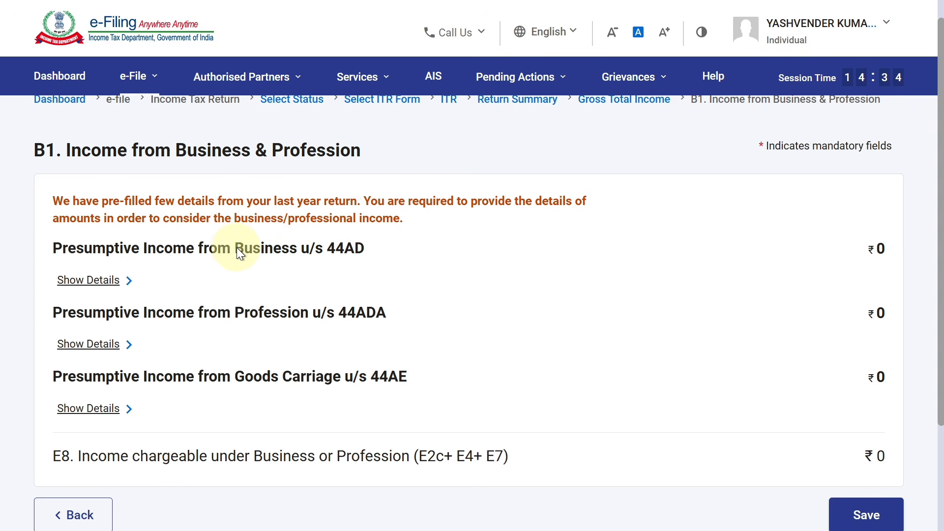
# - Expand the Section 44AD computation details and tick the pre-filled business row
pyautogui.click(69, 278)
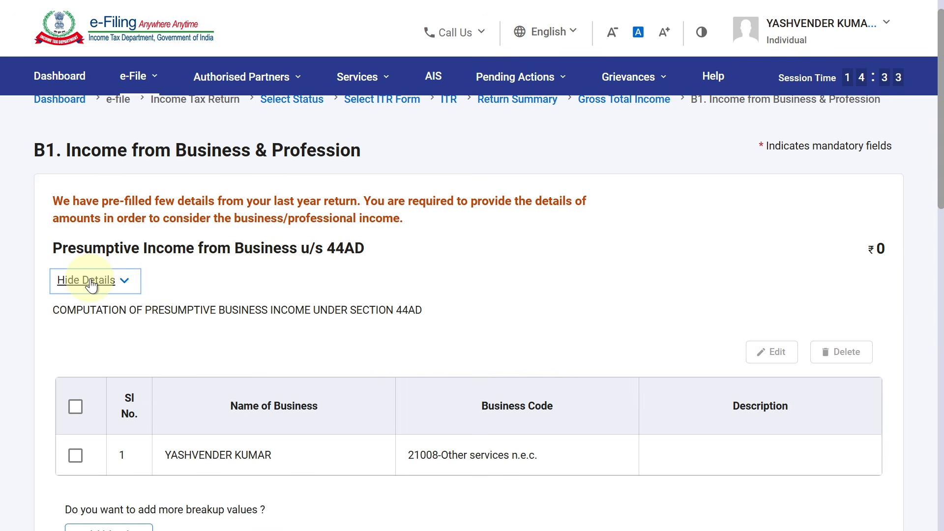
pyautogui.scroll(-3, 923, 219)
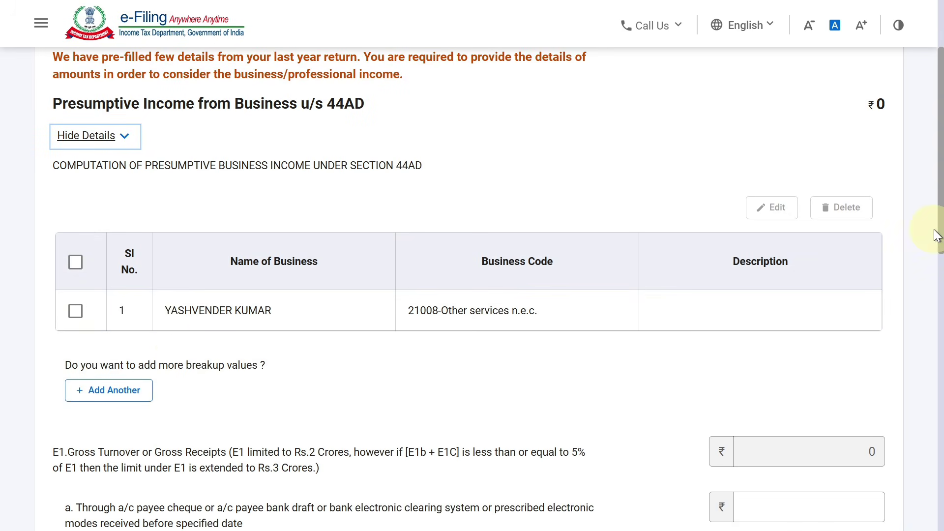
pyautogui.click(76, 311)
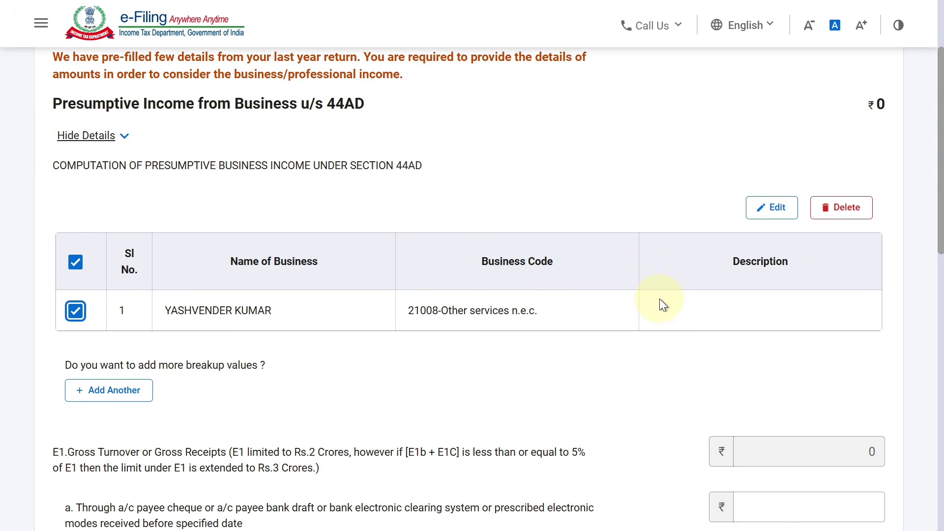
# - Rename the 44AD business entry to SAI COACHING CENTRE
pyautogui.click(775, 210)
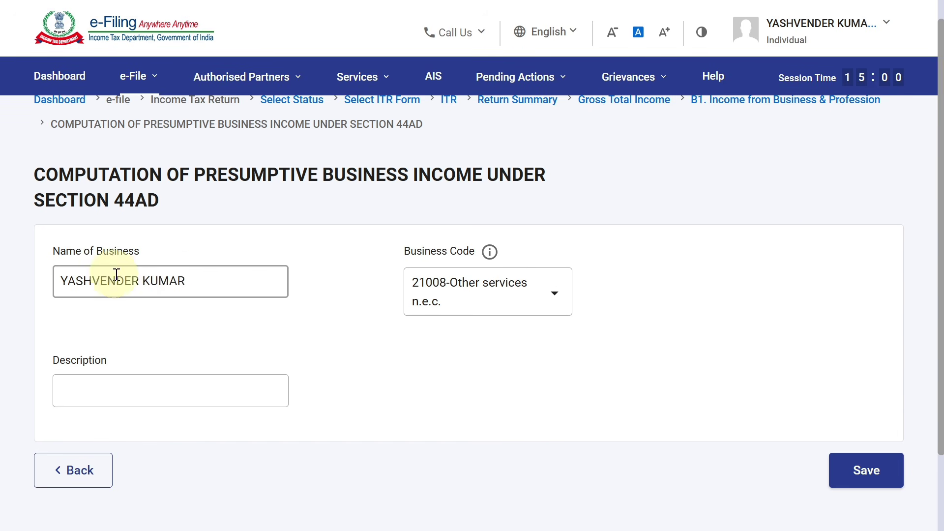
pyautogui.moveTo(194, 276); pyautogui.dragTo(53, 284)
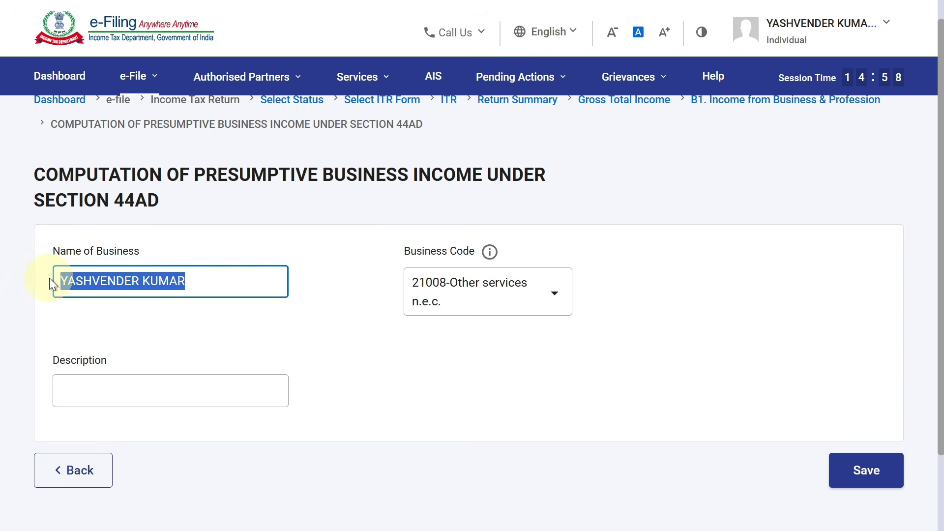
pyautogui.press('BackSpace')
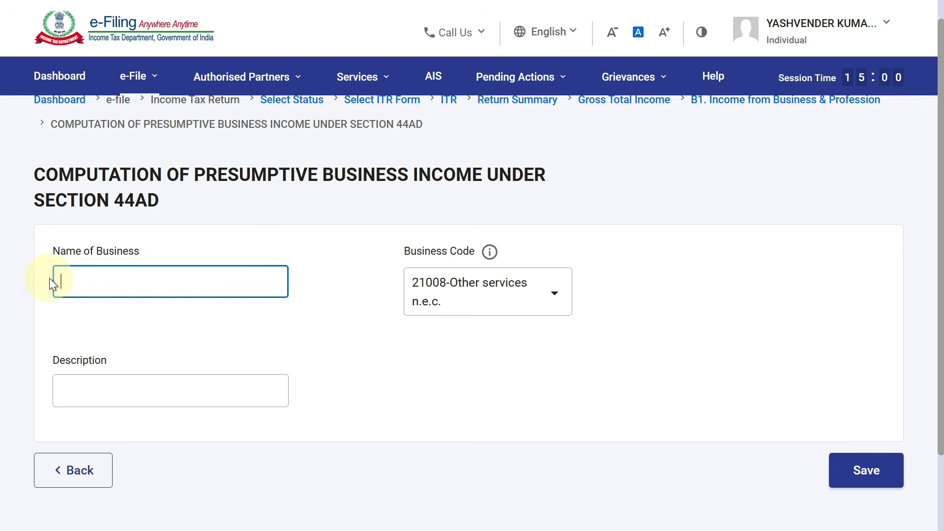
pyautogui.write('SAI C')
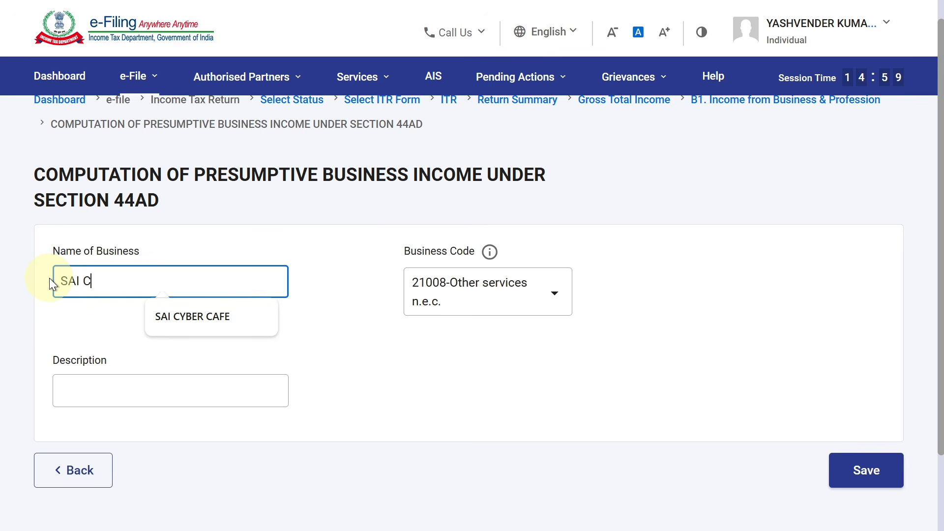
pyautogui.write('OACHING ')
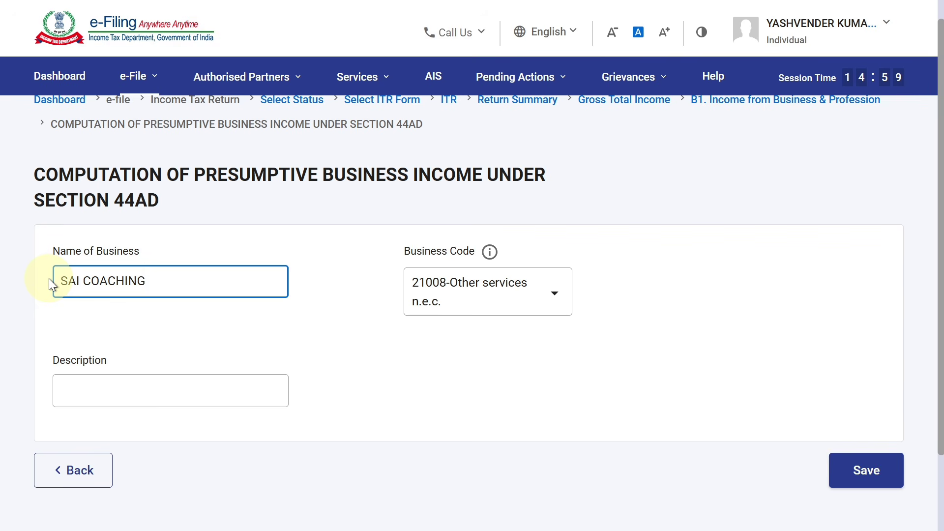
pyautogui.write('CENTRE')
# - Set its business code to 17006-Coaching centres and tuitions
pyautogui.click(487, 289)
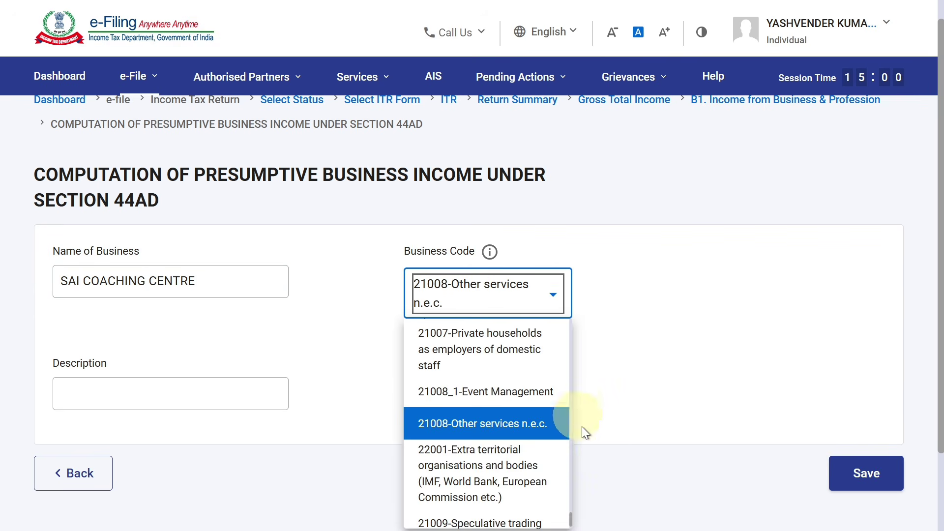
pyautogui.moveTo(939, 370); pyautogui.dragTo(939, 412)
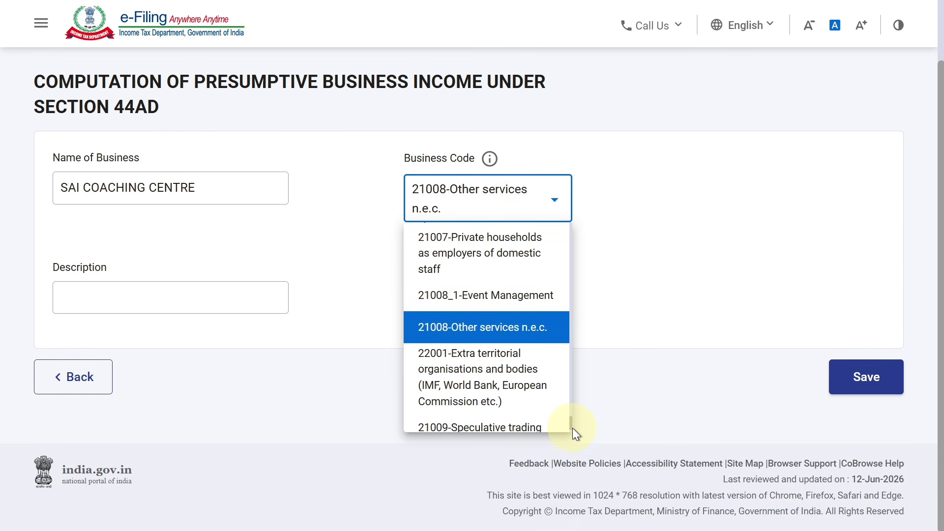
pyautogui.moveTo(573, 428); pyautogui.dragTo(571, 396)
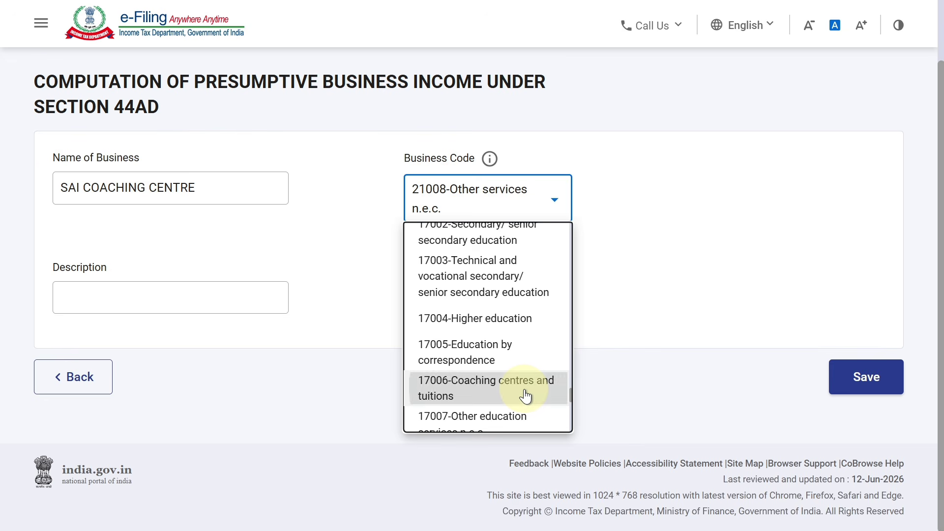
pyautogui.click(525, 396)
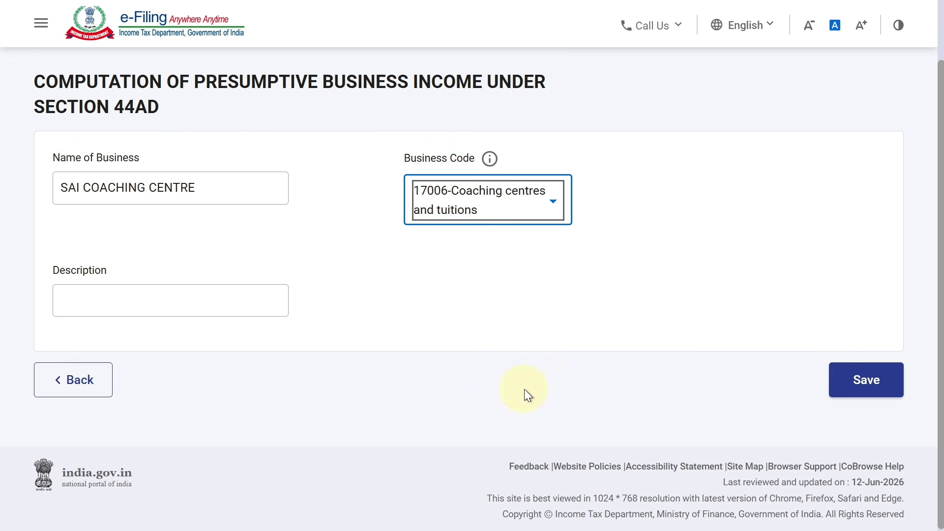
# - Save the business details and enter 1050400 as E1a receipts through banking channels
pyautogui.click(865, 384)
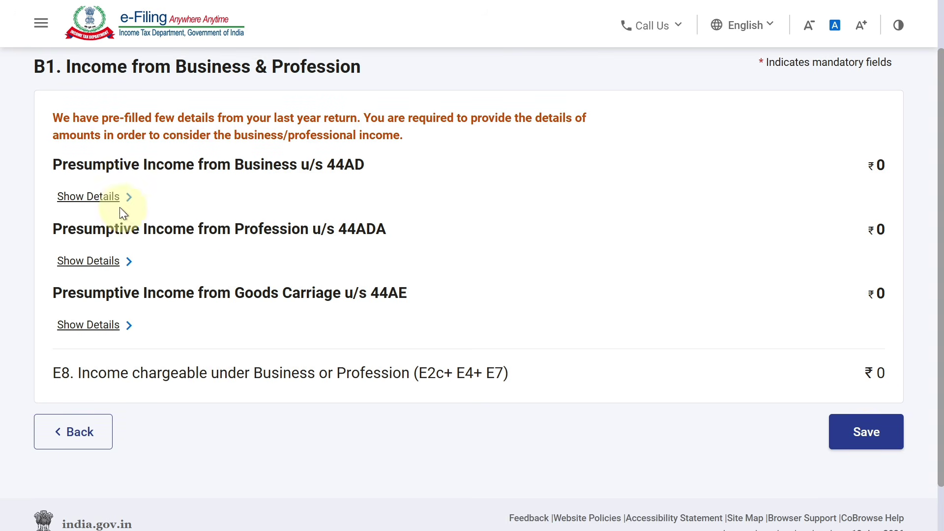
pyautogui.click(105, 198)
pyautogui.scroll(-3, 929, 245)
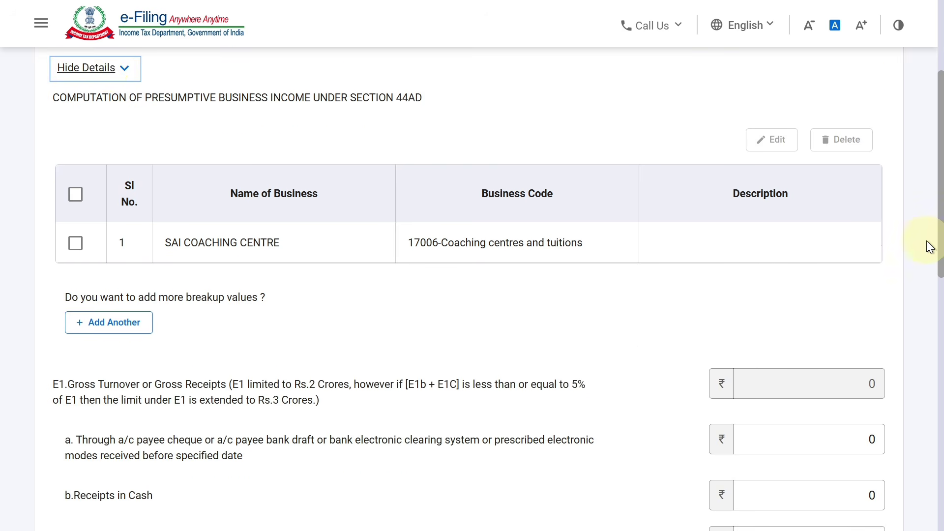
pyautogui.scroll(-3, 927, 240)
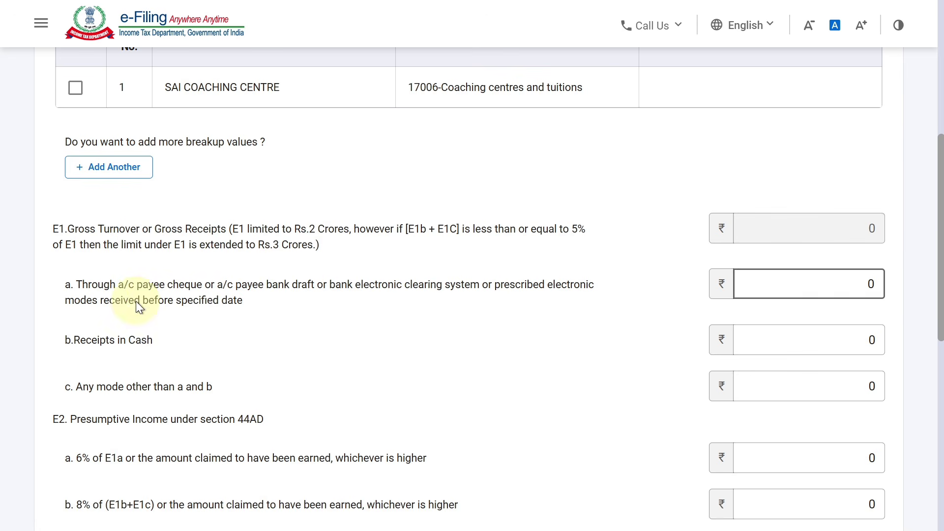
pyautogui.click(222, 288)
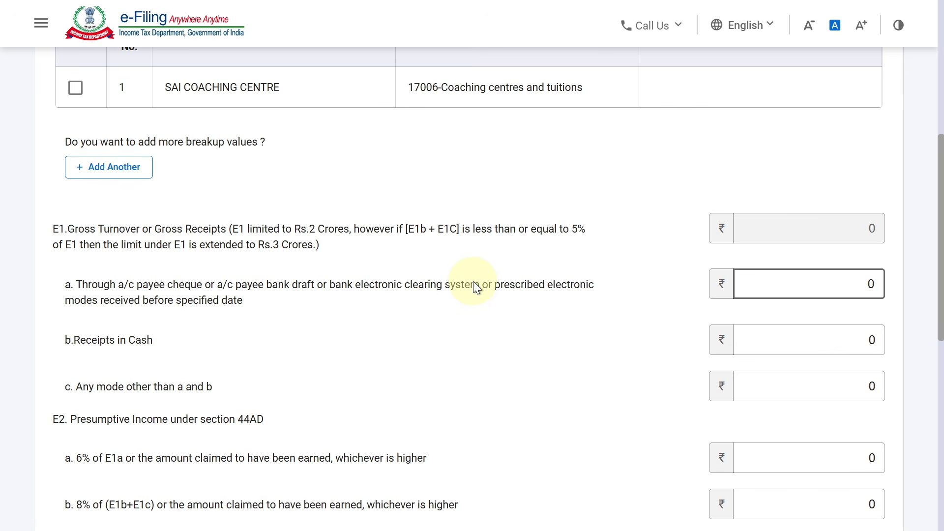
pyautogui.click(867, 291)
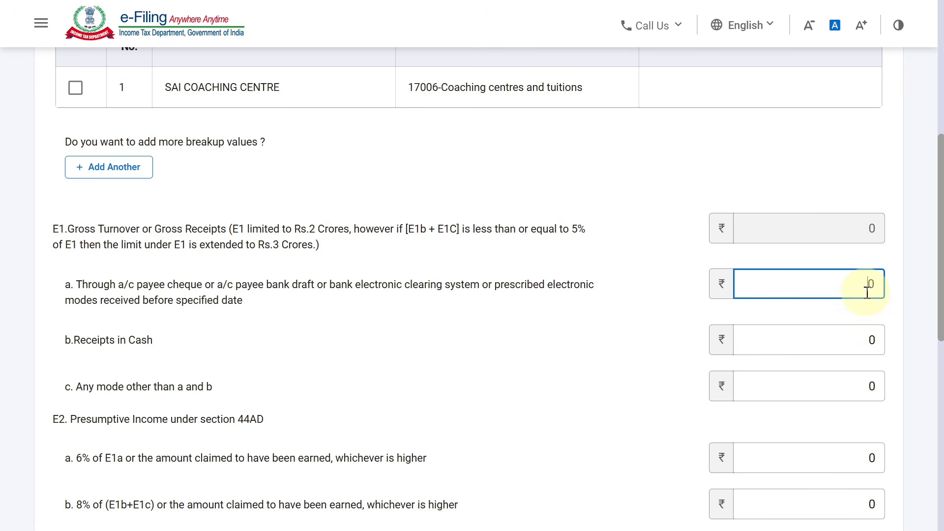
pyautogui.write('1050400')
pyautogui.click(692, 291)
# - Enter 500000 as E1b Receipts in Cash, bringing gross receipts E1 to 1550400
pyautogui.scroll(-1, 883, 288)
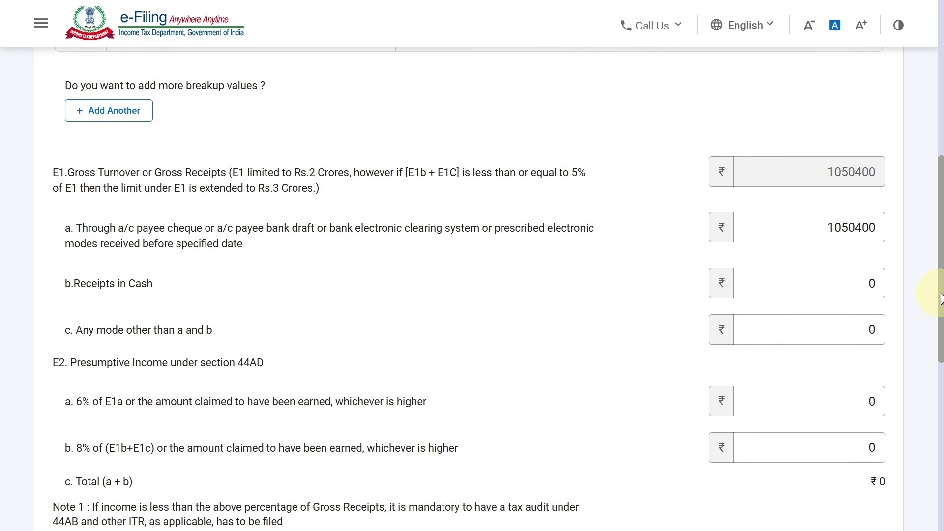
pyautogui.write('-1')
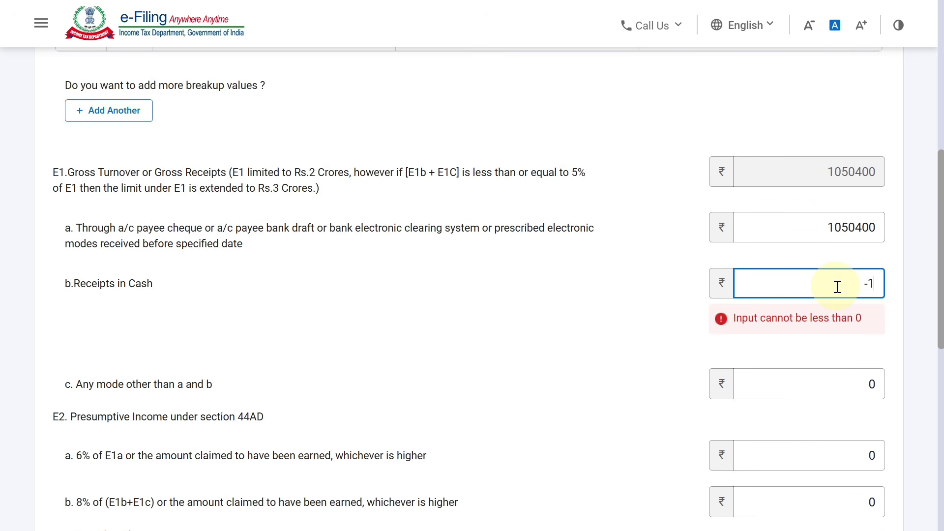
pyautogui.press('Delete')
pyautogui.write('500000')
pyautogui.click(593, 303)
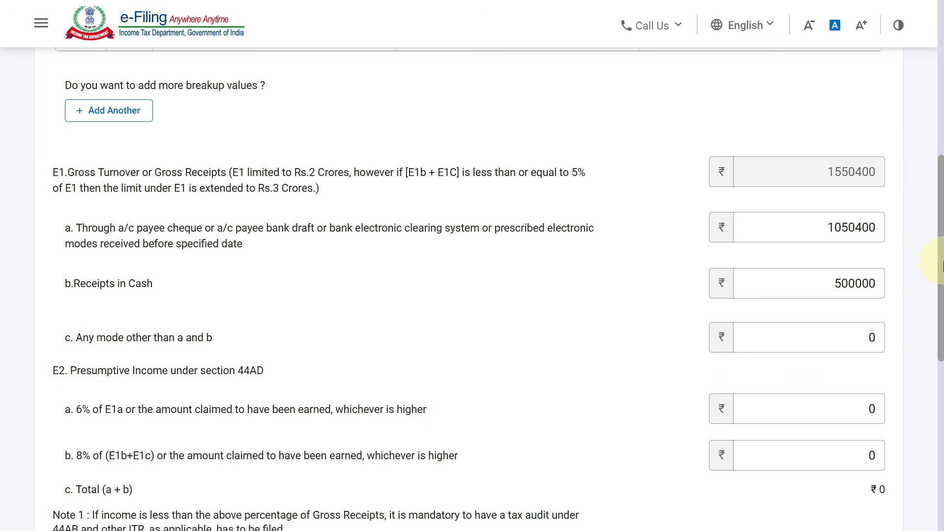
pyautogui.scroll(-1, 933, 269)
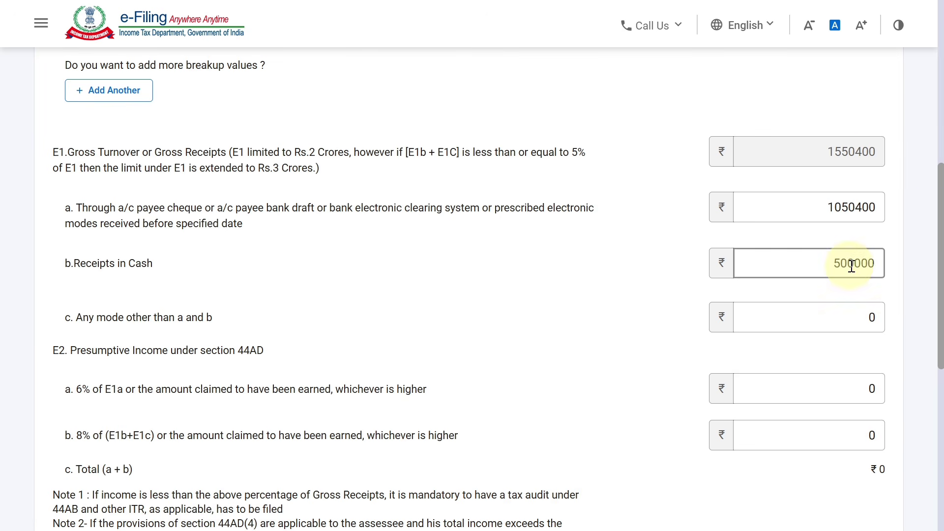
pyautogui.scroll(-1, 931, 255)
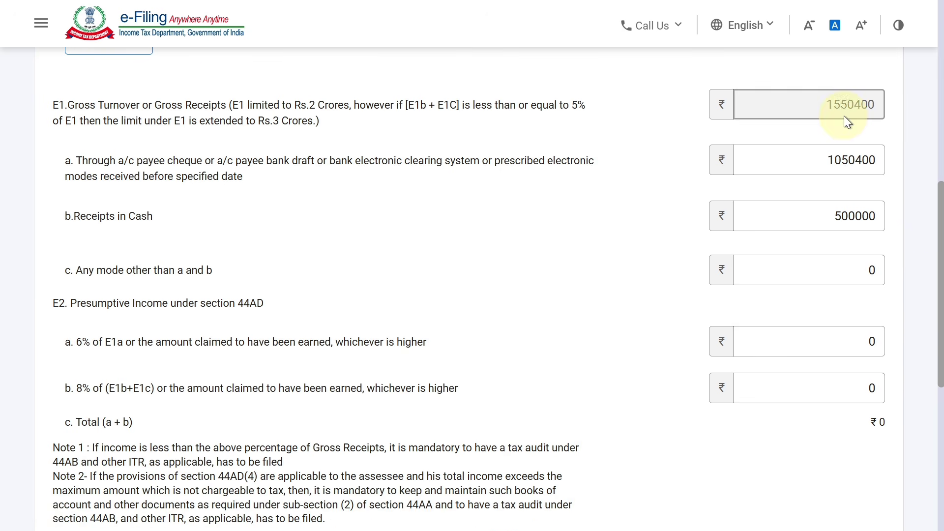
pyautogui.scroll(-1, 934, 284)
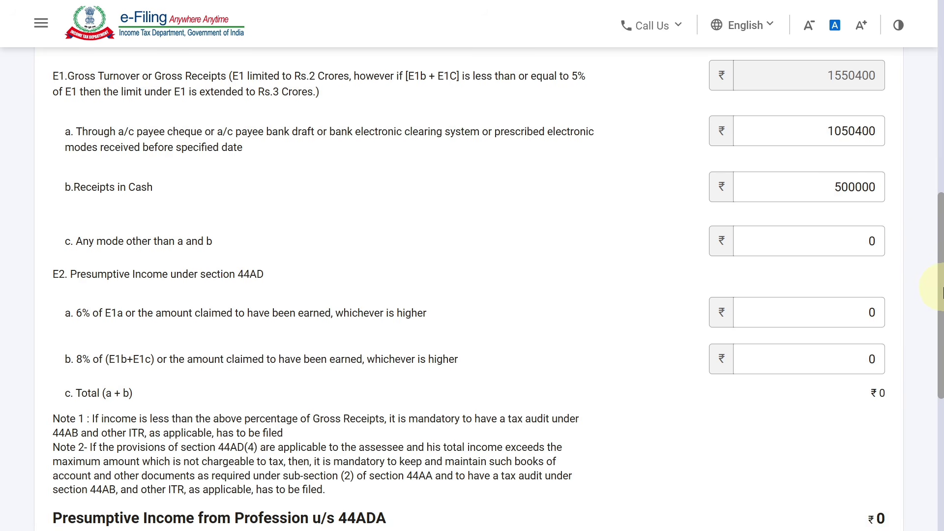
pyautogui.scroll(1, 937, 296)
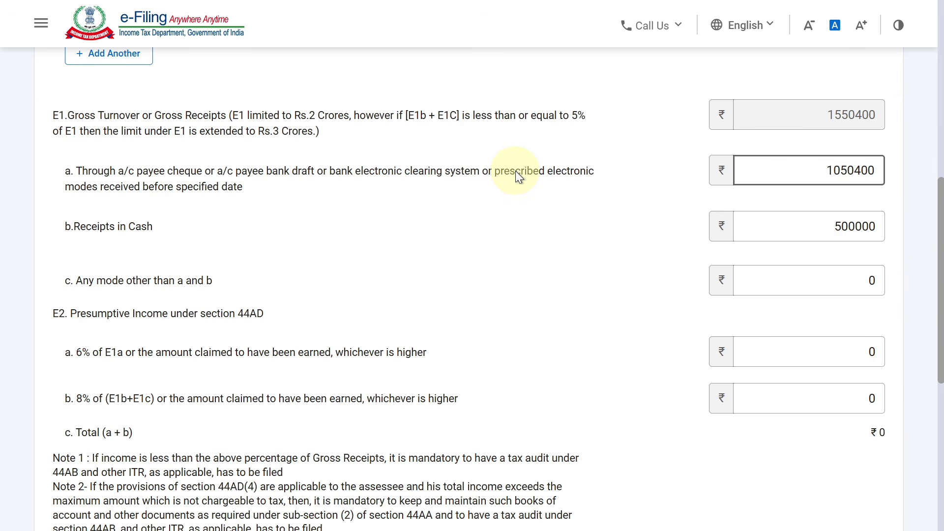
# - Enter 850000 as the 6% presumptive income in E2a
pyautogui.click(779, 181)
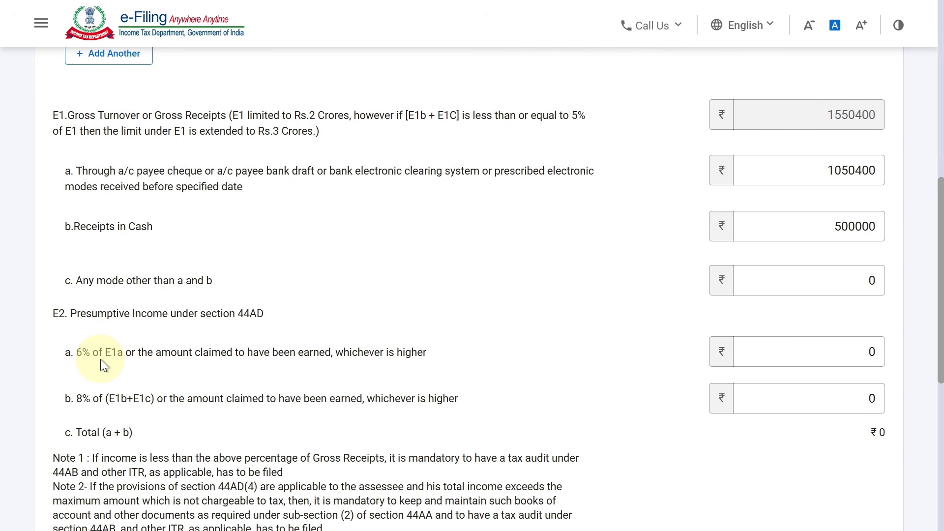
pyautogui.click(872, 353)
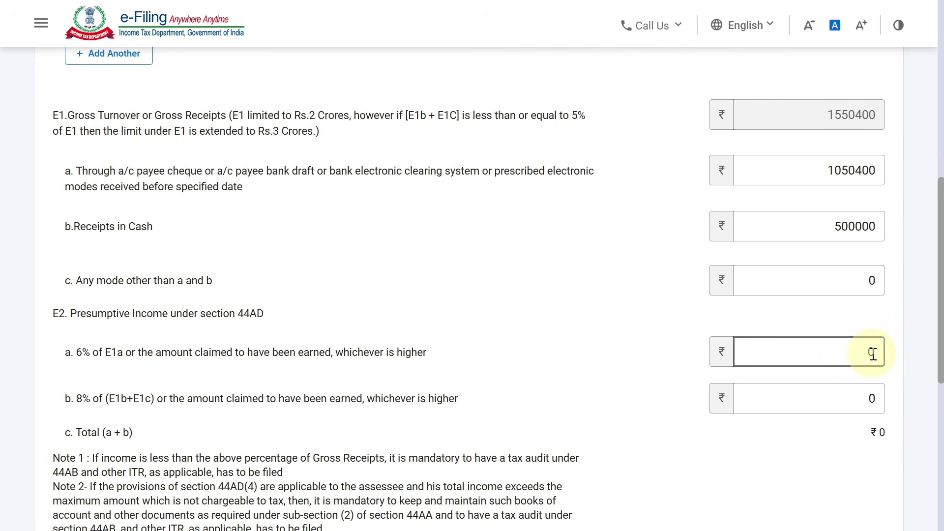
pyautogui.write('850400')
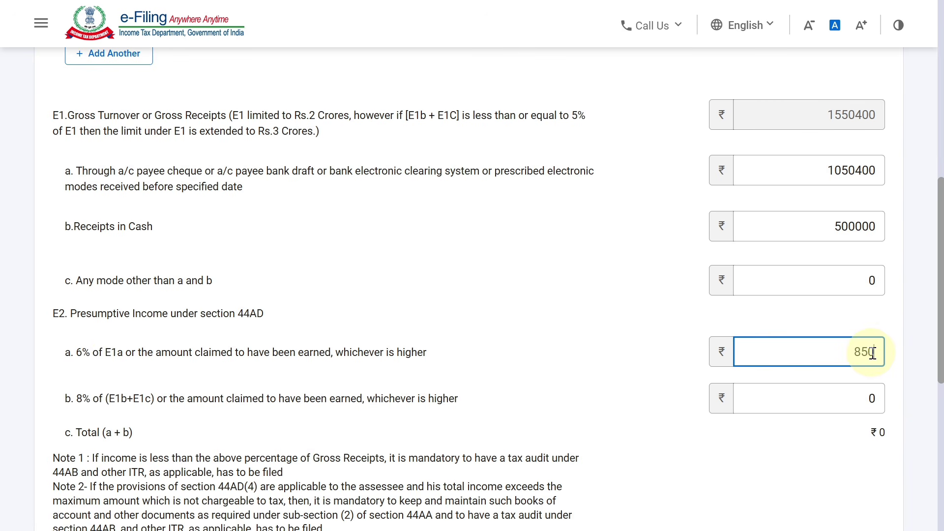
pyautogui.press('BackSpace')
pyautogui.press('BackSpace')
pyautogui.press('BackSpace')
pyautogui.write('000')
pyautogui.click(578, 288)
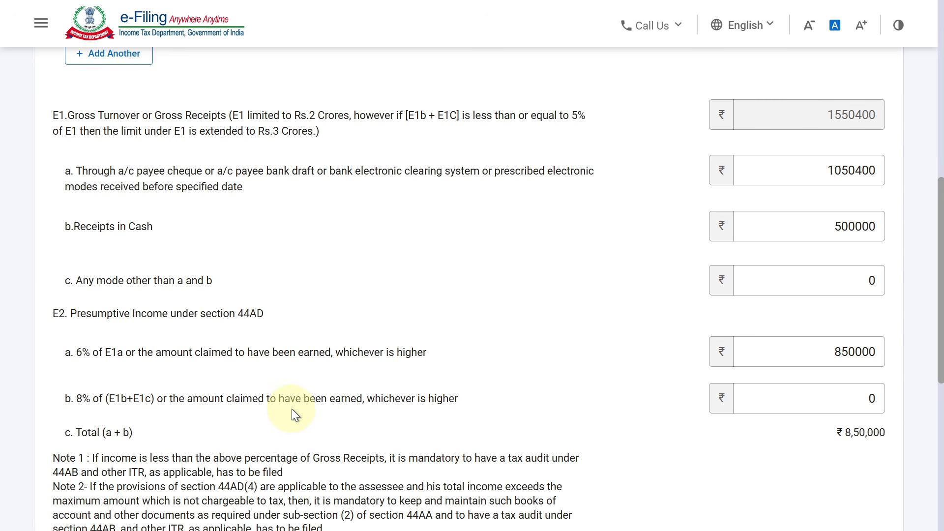
# - Enter 50000 in E2b and save the business income, now totalling 9,00,000
pyautogui.click(863, 399)
pyautogui.press('BackSpace')
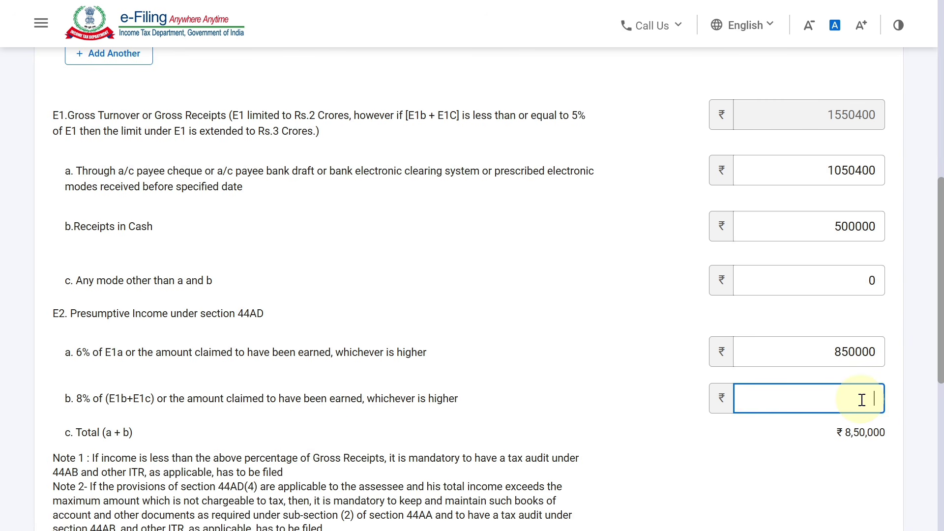
pyautogui.write('50000')
pyautogui.click(677, 347)
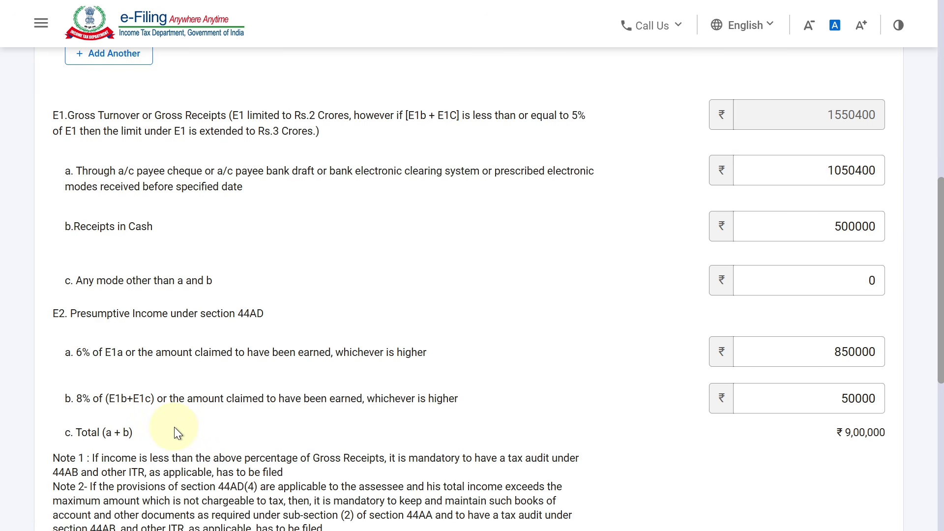
pyautogui.scroll(-6, 921, 430)
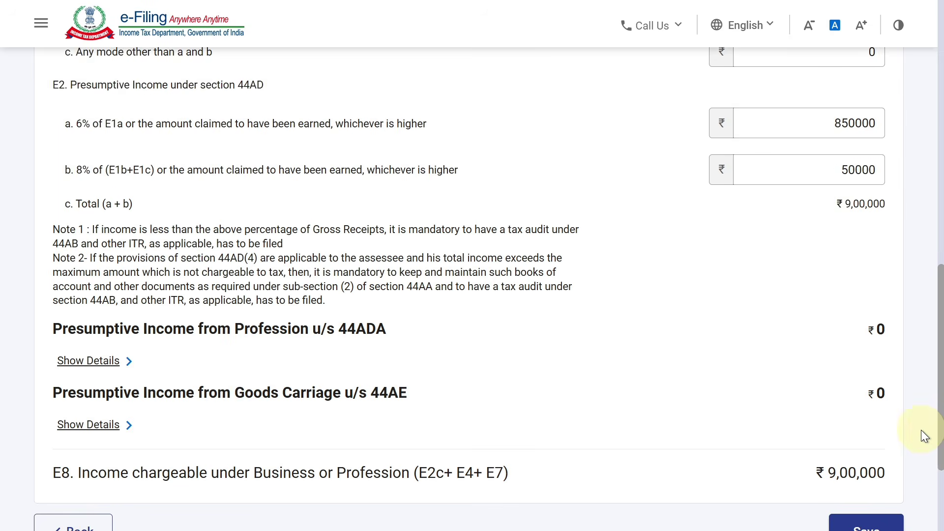
pyautogui.click(885, 445)
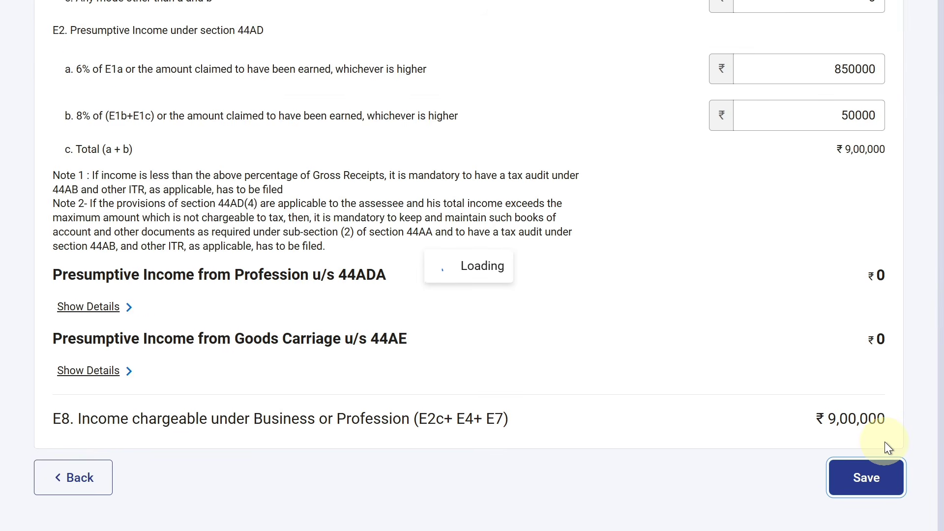
# - Review the Gross Total Income page down to B4 and confirm the 9,02,500 total
pyautogui.scroll(10, 938, 305)
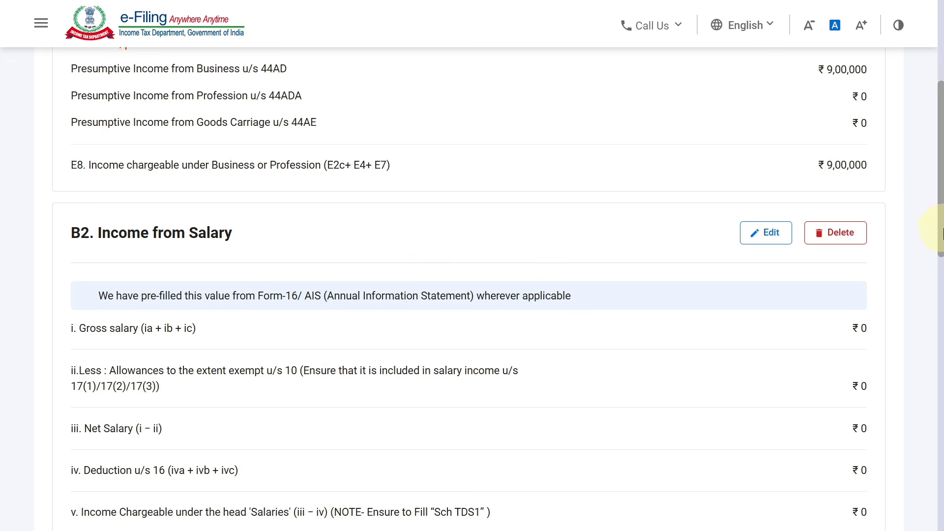
pyautogui.scroll(-5, 926, 301)
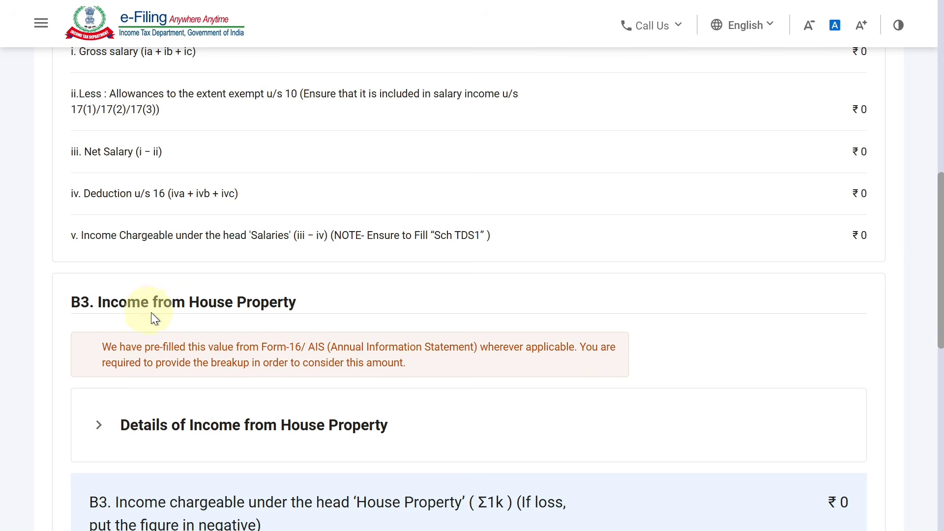
pyautogui.moveTo(939, 274); pyautogui.dragTo(924, 411)
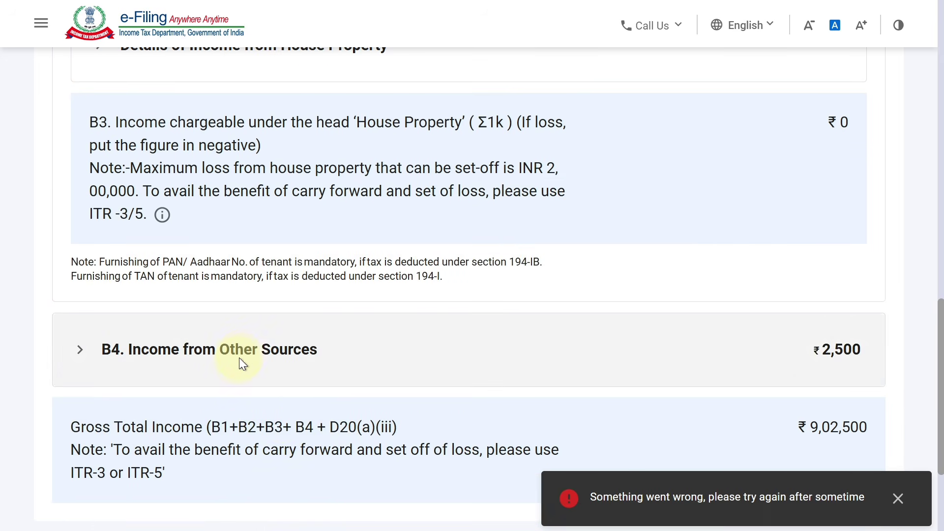
pyautogui.scroll(-3, 687, 383)
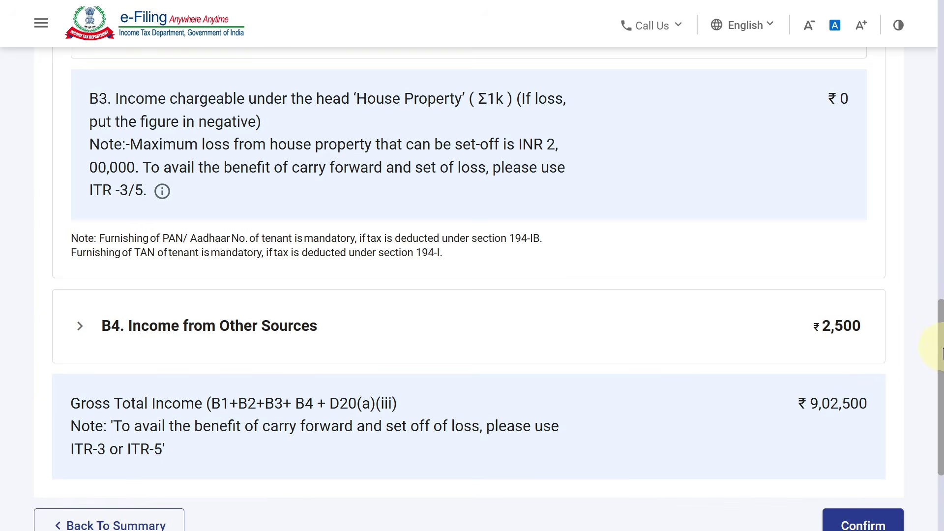
pyautogui.click(868, 391)
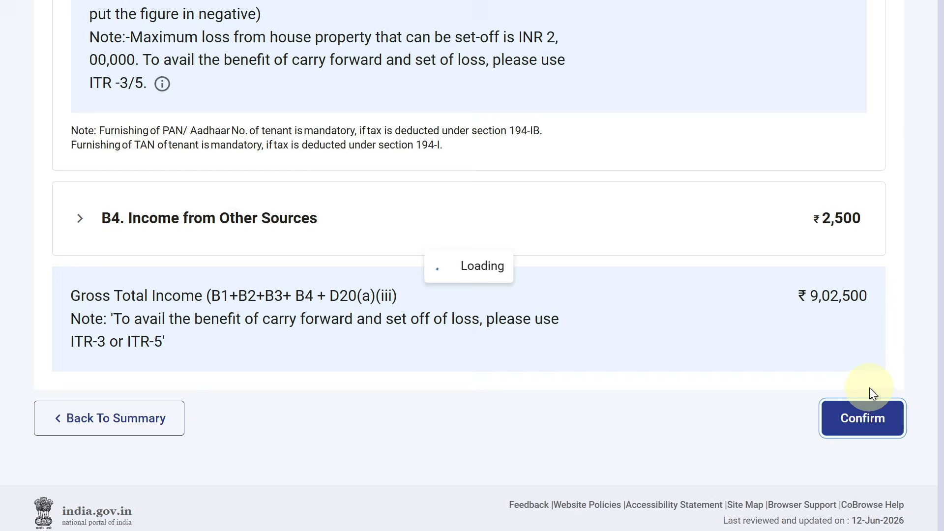
pyautogui.moveTo(941, 370); pyautogui.dragTo(940, 278)
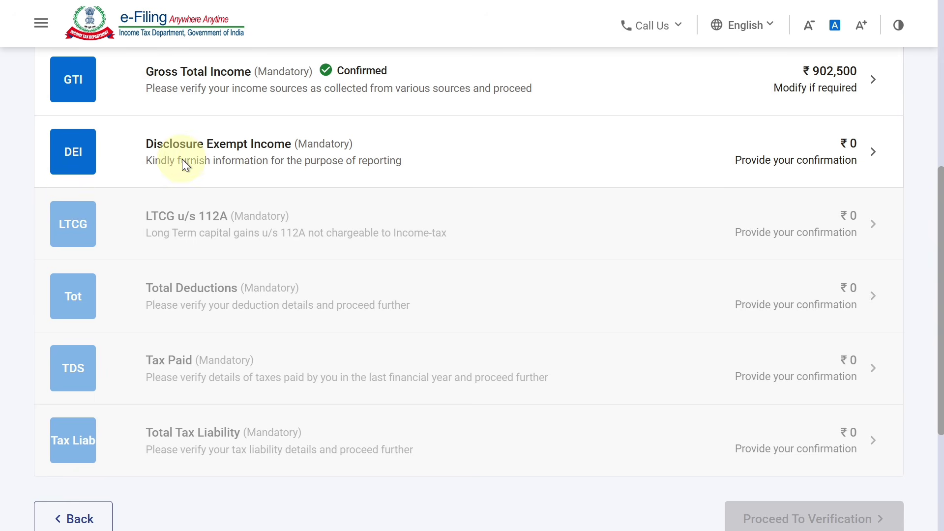
# - Review Disclosure Exempt Income sections E11–E25, GST and D20, all at 0, and confirm
pyautogui.click(224, 155)
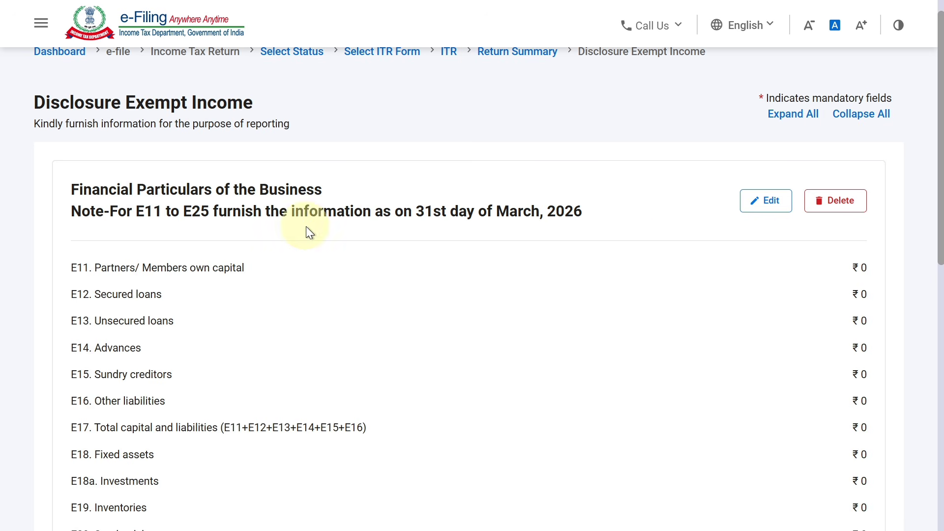
pyautogui.moveTo(940, 210); pyautogui.dragTo(940, 274)
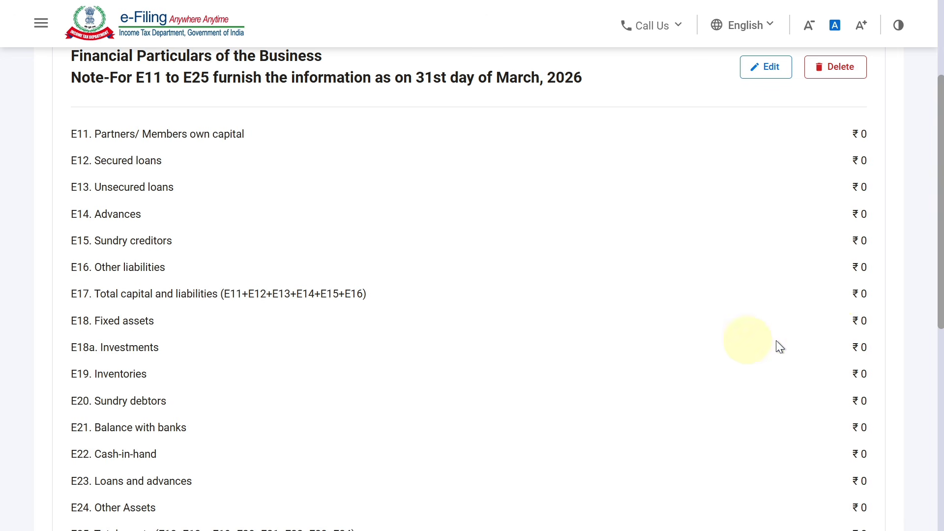
pyautogui.scroll(-1, 846, 290)
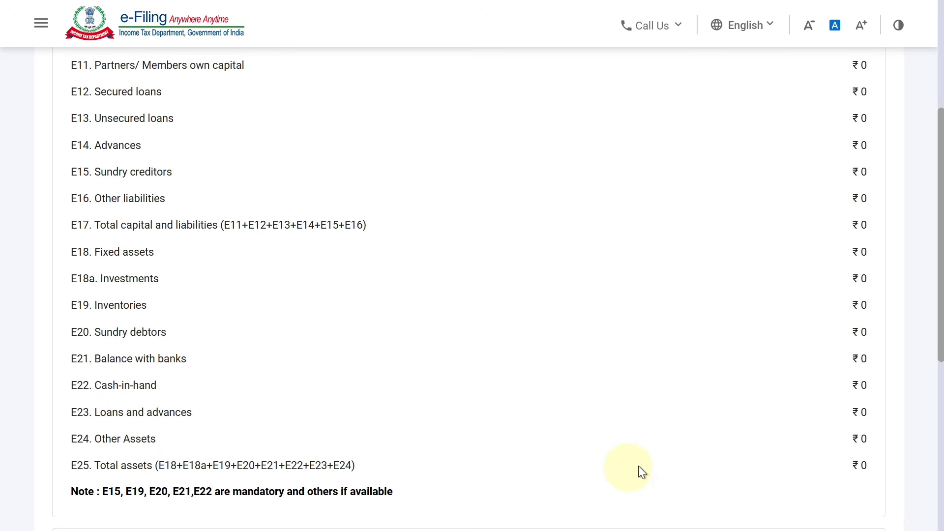
pyautogui.moveTo(936, 299); pyautogui.dragTo(918, 443)
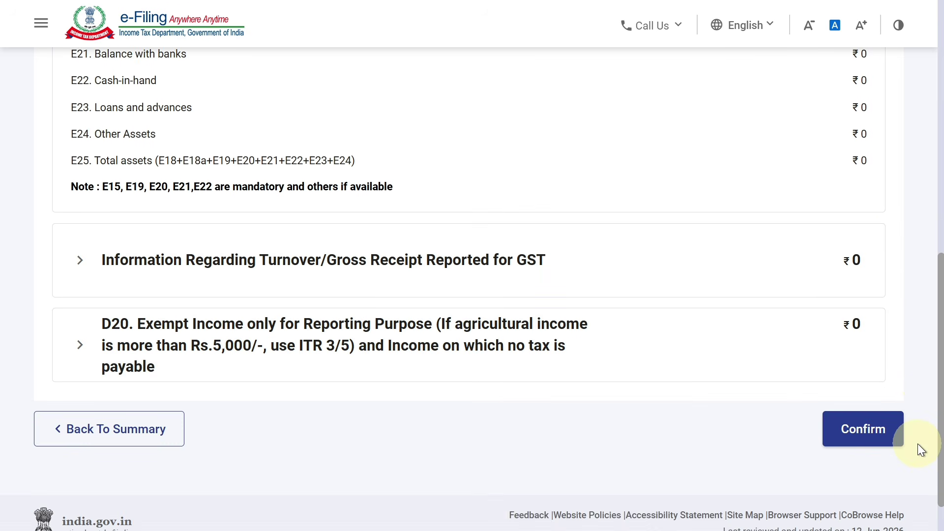
pyautogui.click(883, 438)
# - Open LTCG u/s 112A, leaving total sale consideration and cost of acquisition blank
pyautogui.moveTo(941, 382); pyautogui.dragTo(938, 312)
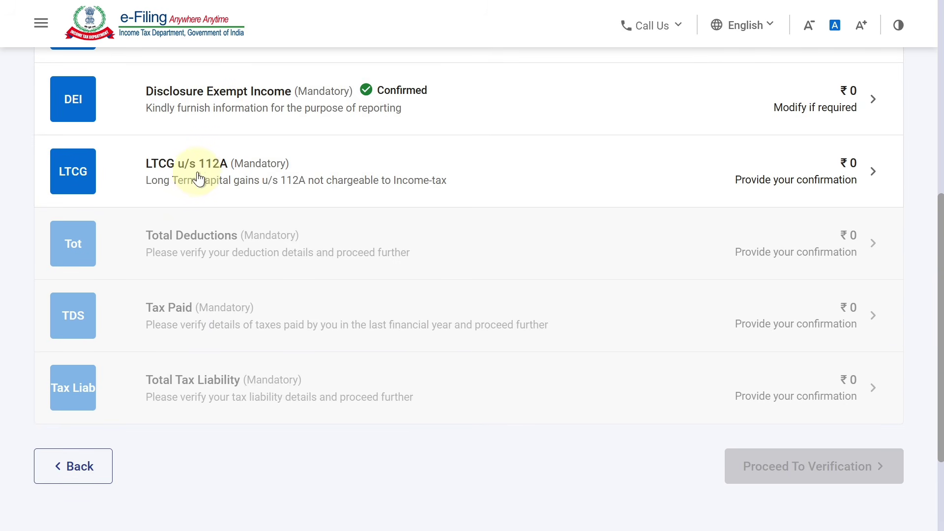
pyautogui.click(251, 177)
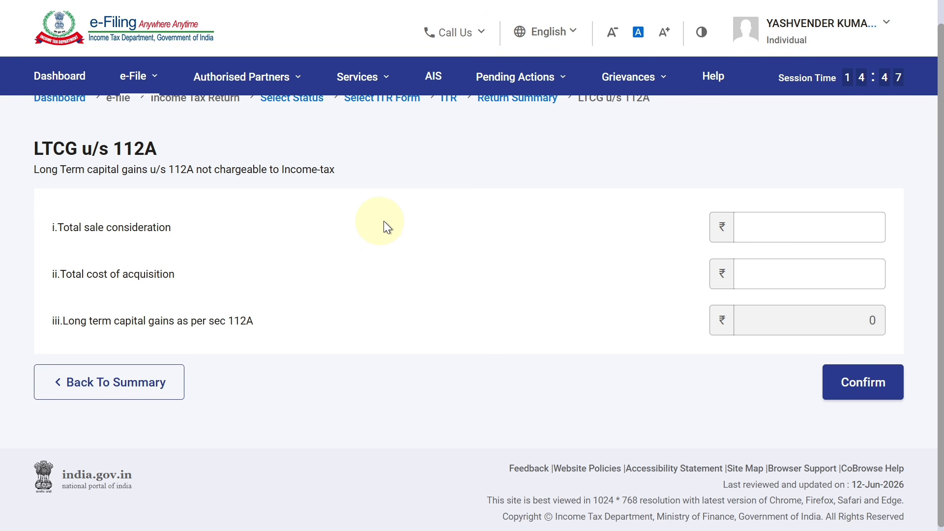
pyautogui.click(754, 225)
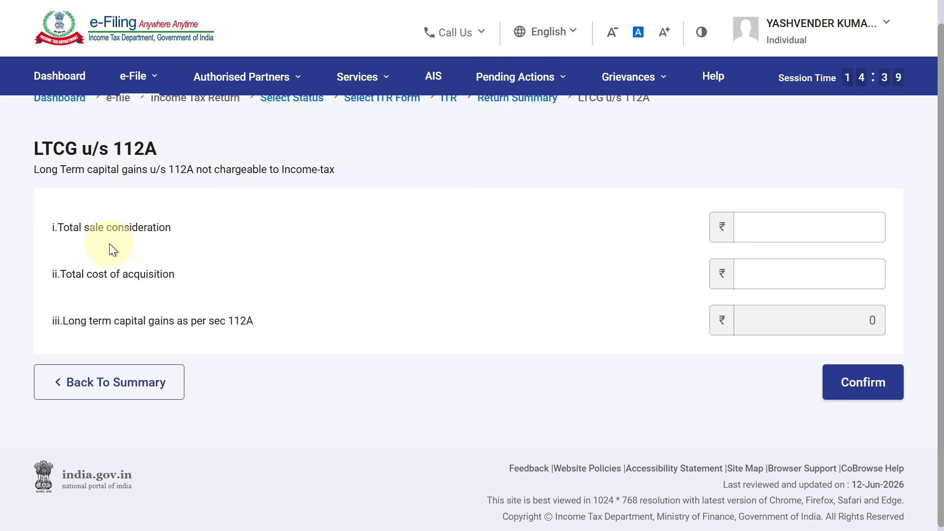
pyautogui.click(759, 220)
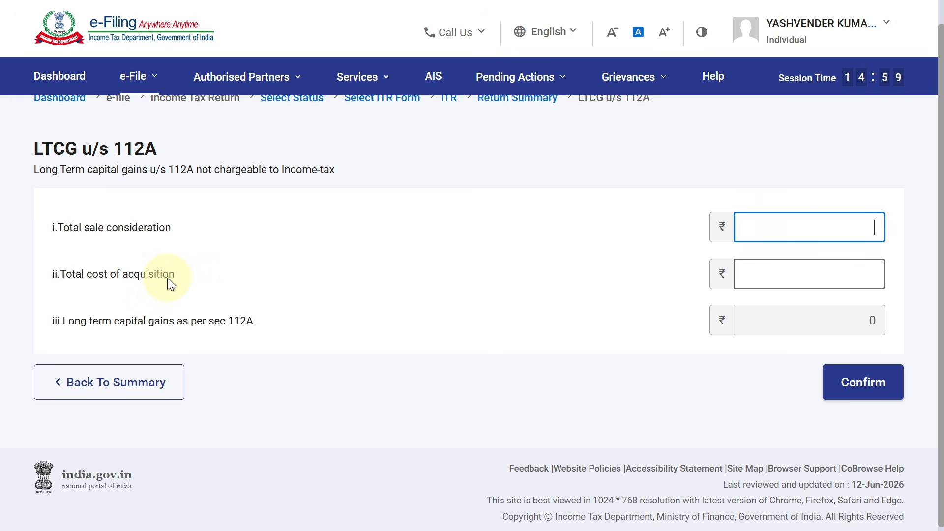
pyautogui.click(831, 270)
pyautogui.scroll(-1, 927, 268)
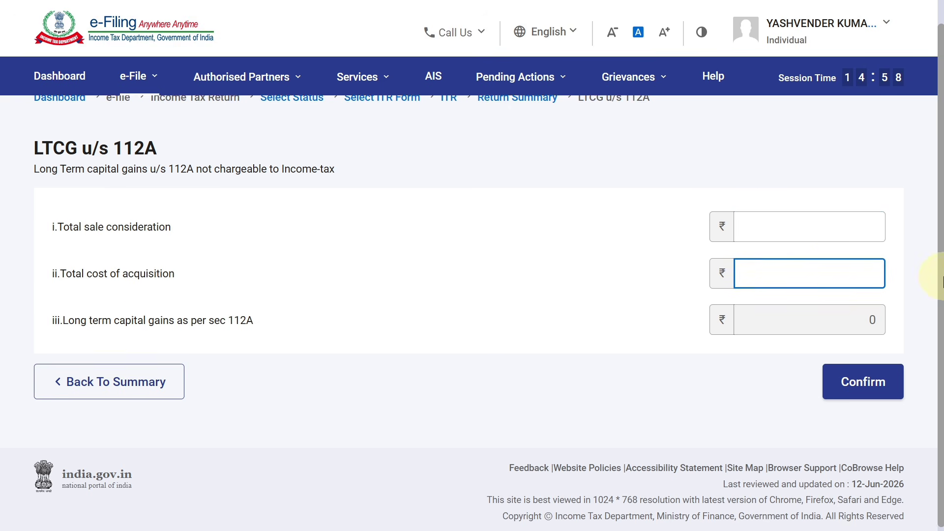
# - Confirm the empty LTCG u/s 112A section and the Total Deductions section at ₹0
pyautogui.click(874, 376)
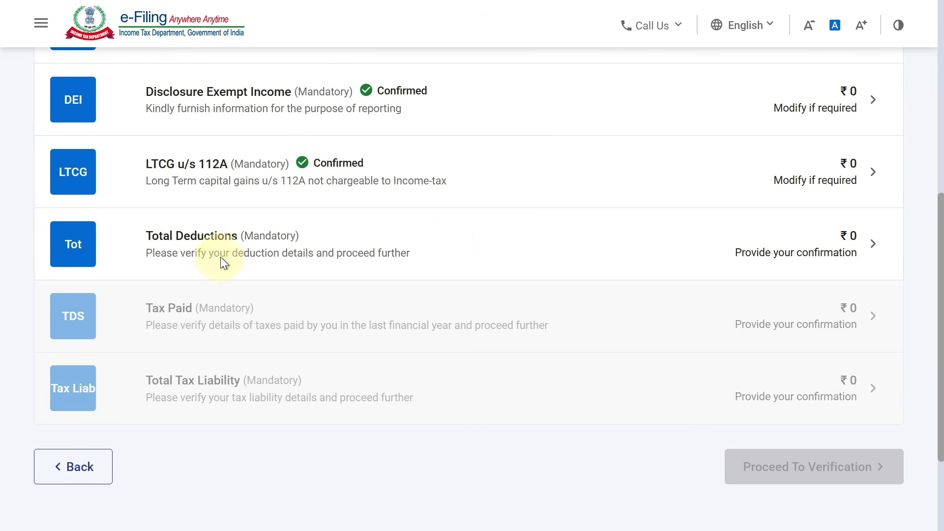
pyautogui.click(449, 246)
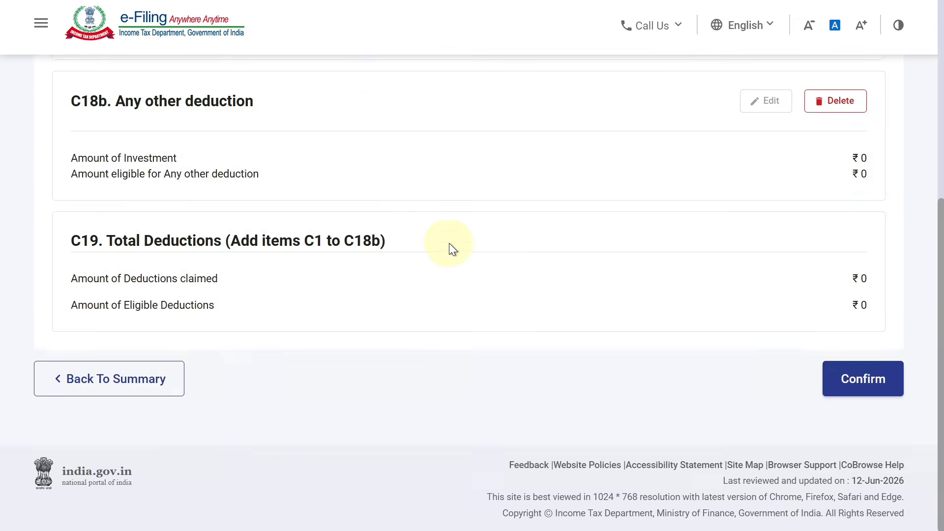
pyautogui.moveTo(939, 177); pyautogui.dragTo(930, 342)
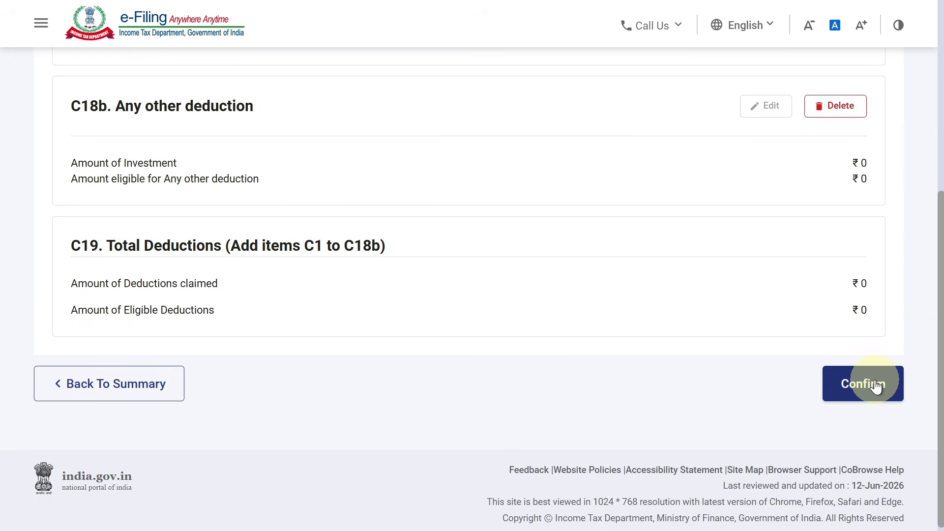
pyautogui.click(872, 387)
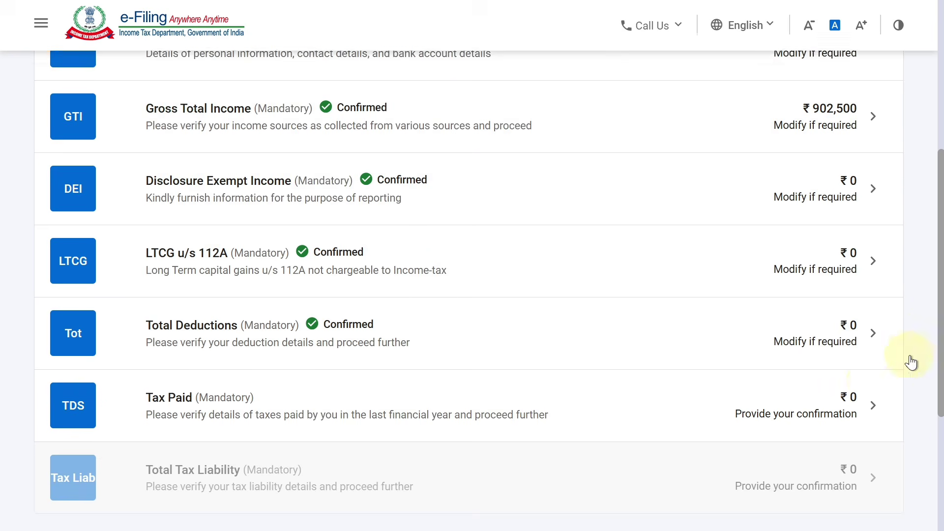
# - Review the Tax Paid details and confirm them at ₹0
pyautogui.moveTo(941, 272); pyautogui.dragTo(924, 335)
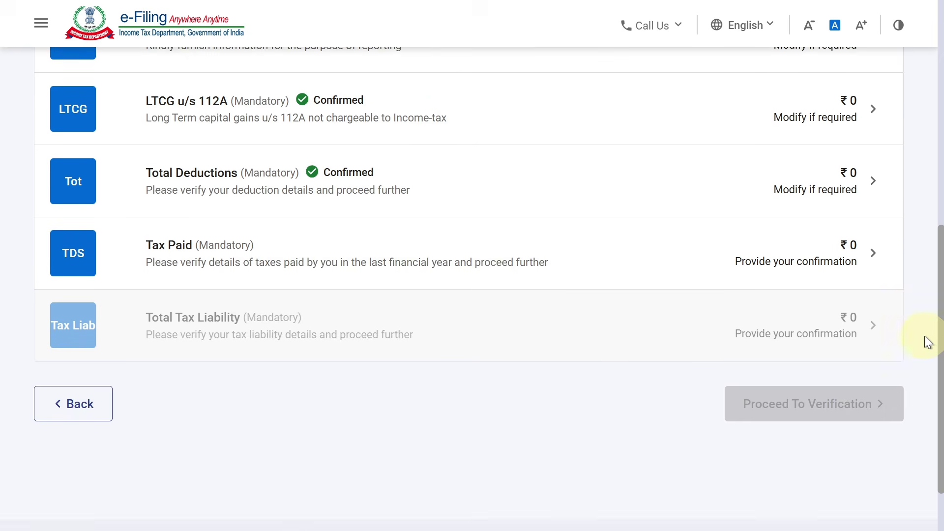
pyautogui.click(207, 255)
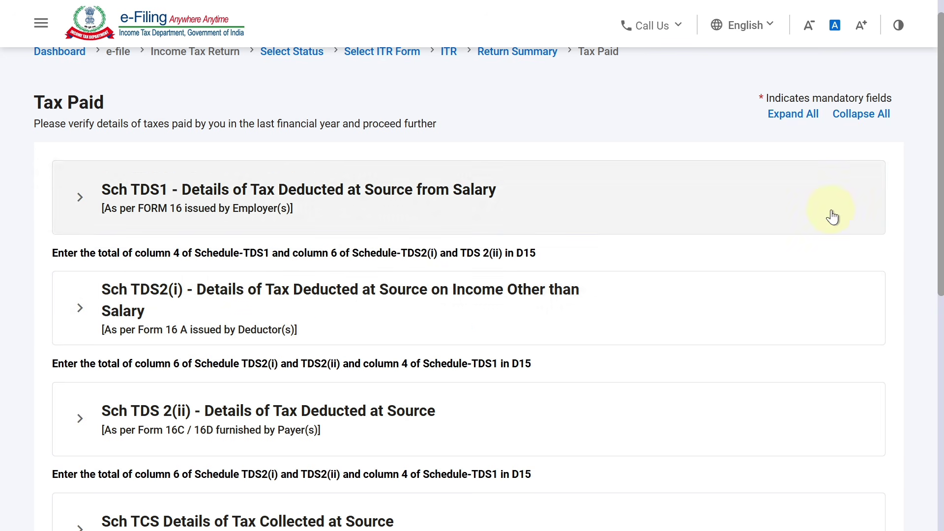
pyautogui.moveTo(940, 212); pyautogui.dragTo(941, 423)
pyautogui.click(873, 386)
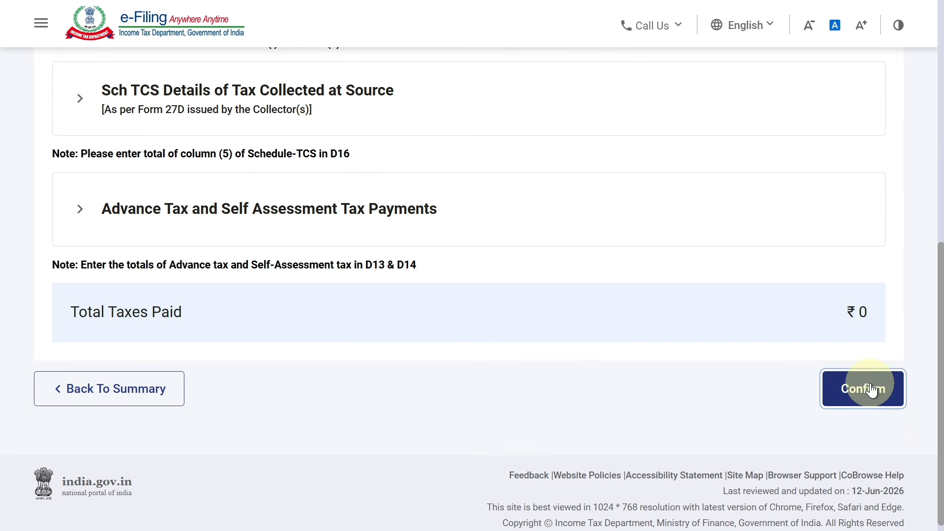
pyautogui.moveTo(941, 326); pyautogui.dragTo(940, 344)
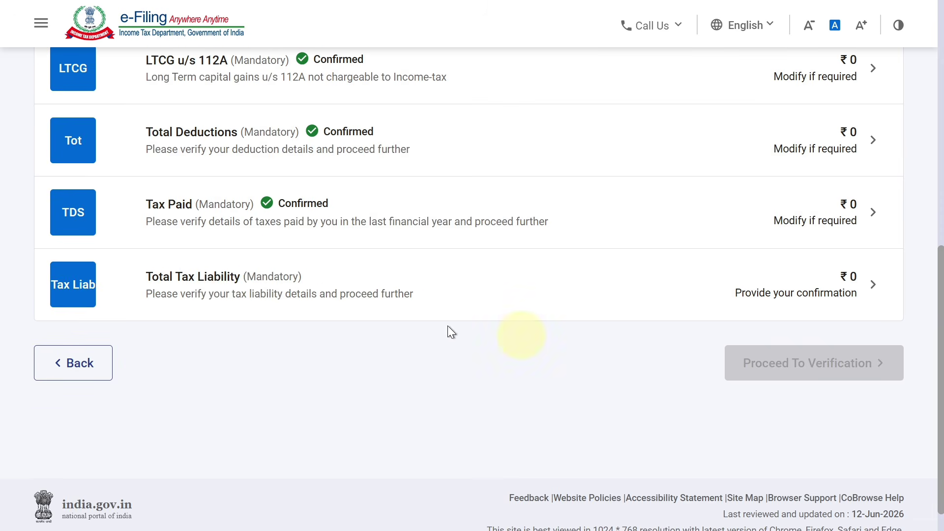
# - Review the tax computation, including the 30,250 section 87A rebate, and confirm Total Tax Liability at ₹0
pyautogui.click(288, 288)
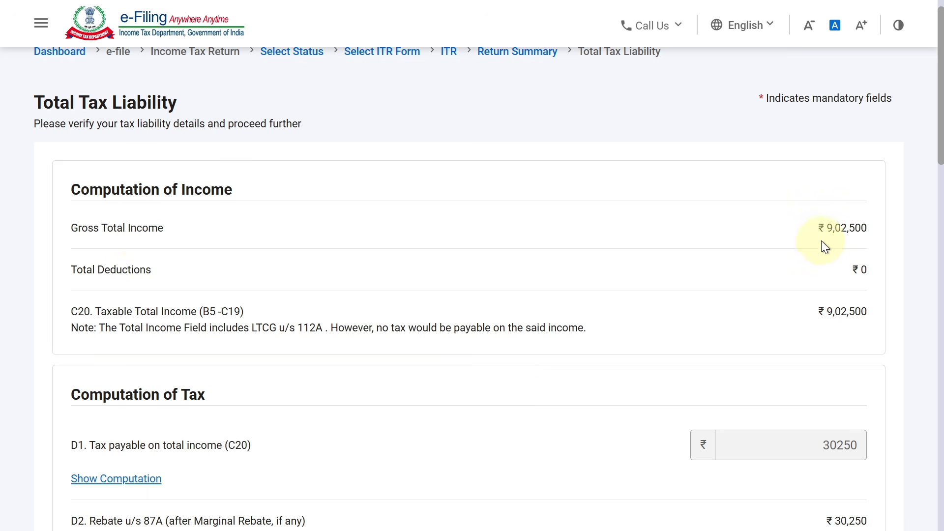
pyautogui.moveTo(940, 132); pyautogui.dragTo(941, 201)
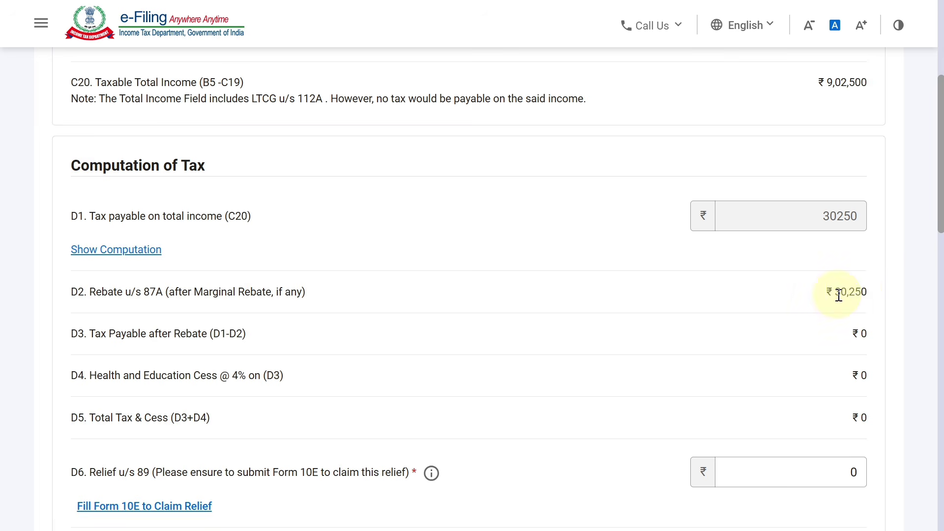
pyautogui.moveTo(836, 291); pyautogui.dragTo(868, 288)
pyautogui.moveTo(941, 216); pyautogui.dragTo(890, 488)
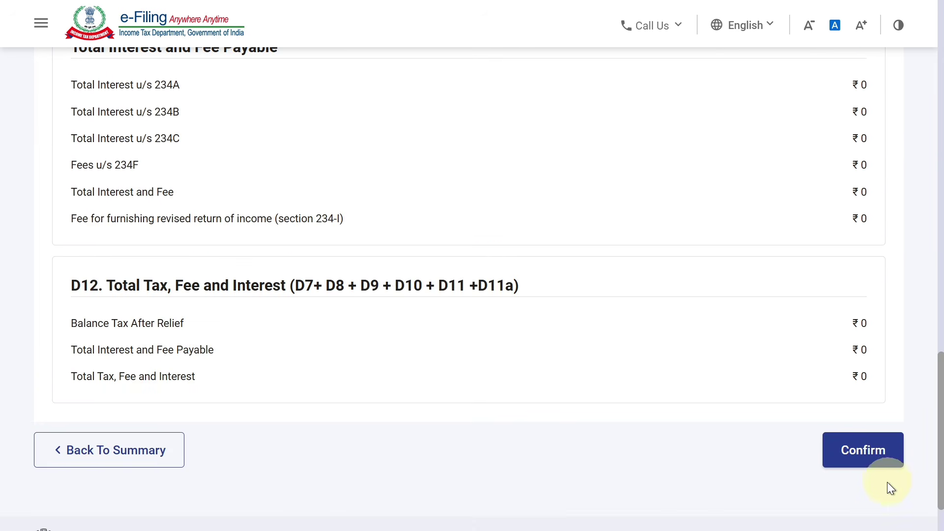
pyautogui.click(869, 460)
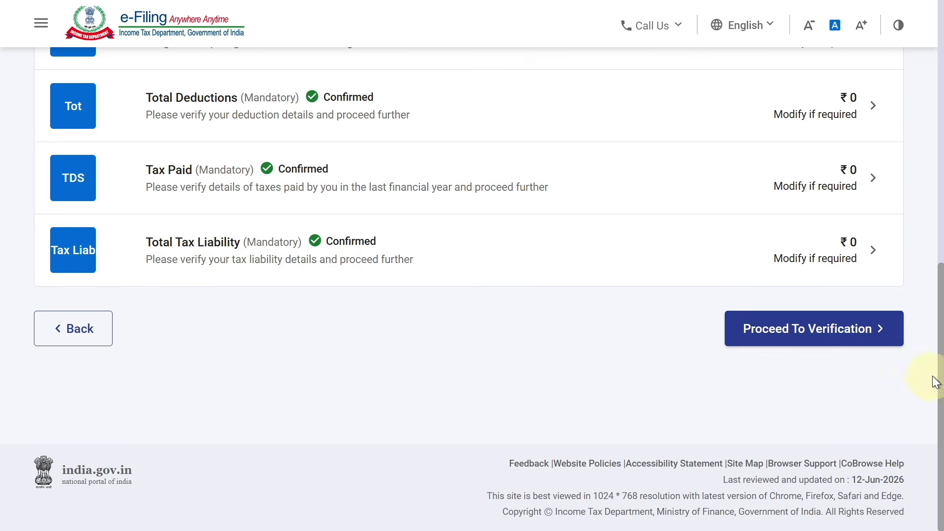
# - Review the tax summary, preview the ITR4 return, and run upload-level validation with no errors
pyautogui.click(844, 343)
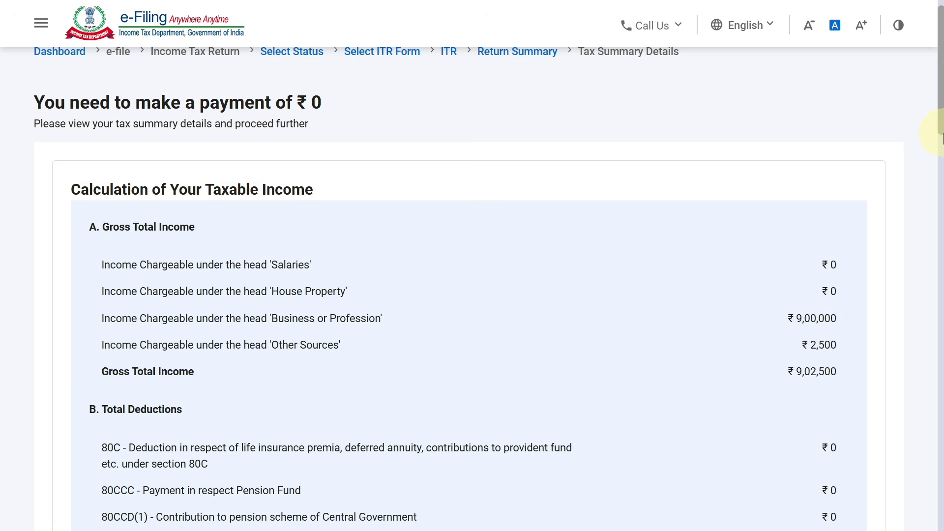
pyautogui.moveTo(929, 143); pyautogui.dragTo(932, 529)
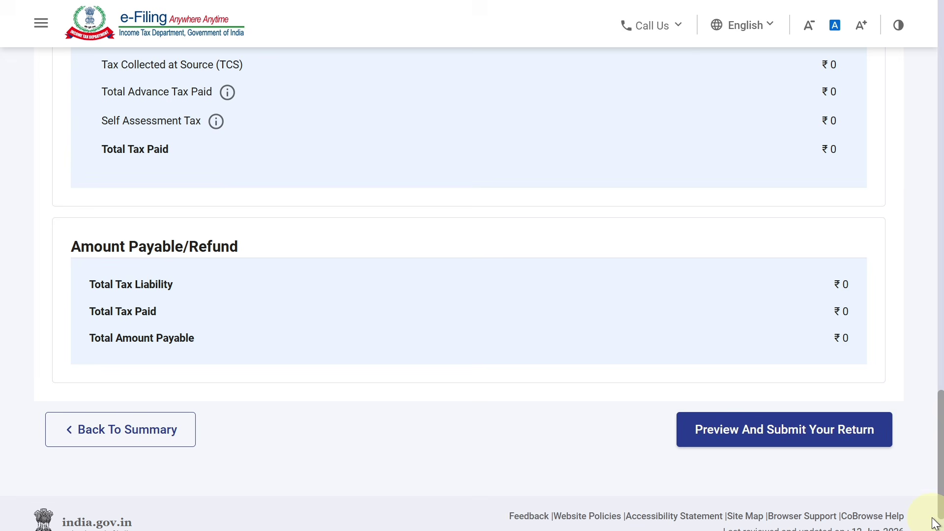
pyautogui.click(788, 432)
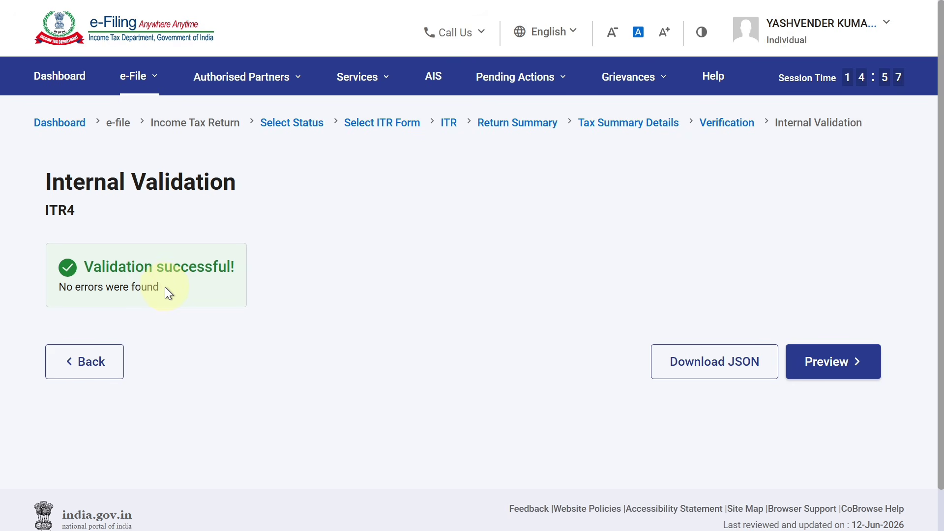
pyautogui.click(847, 382)
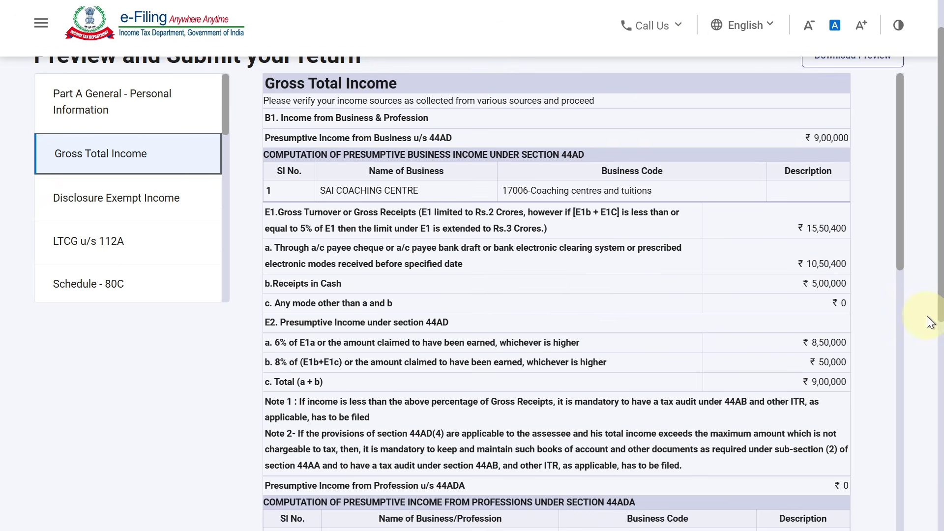
pyautogui.scroll(-5, 927, 353)
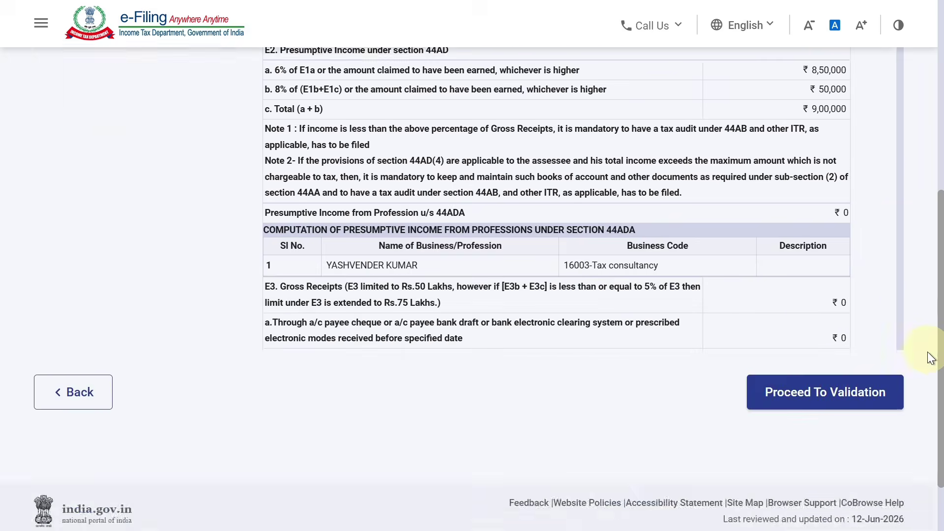
pyautogui.click(840, 371)
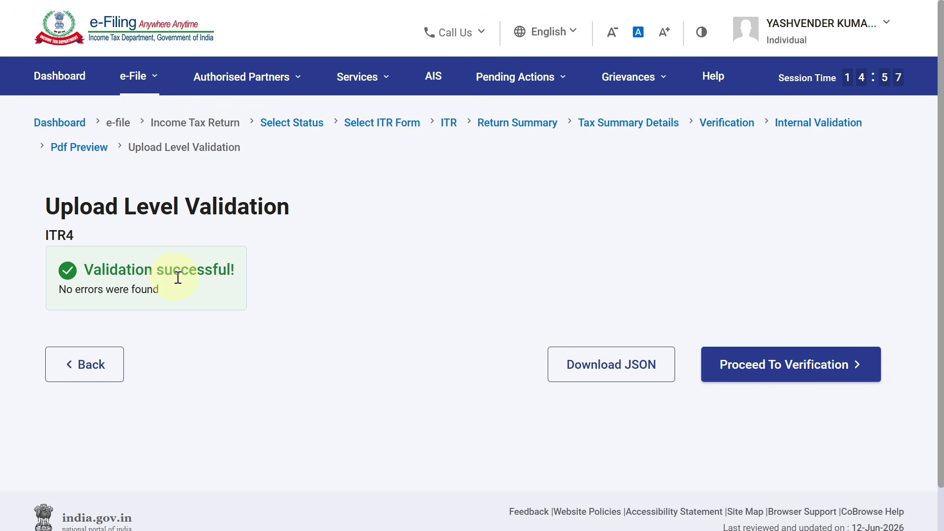
# - Choose E-Verify Now using OTP on the Aadhaar-linked mobile number
pyautogui.click(791, 366)
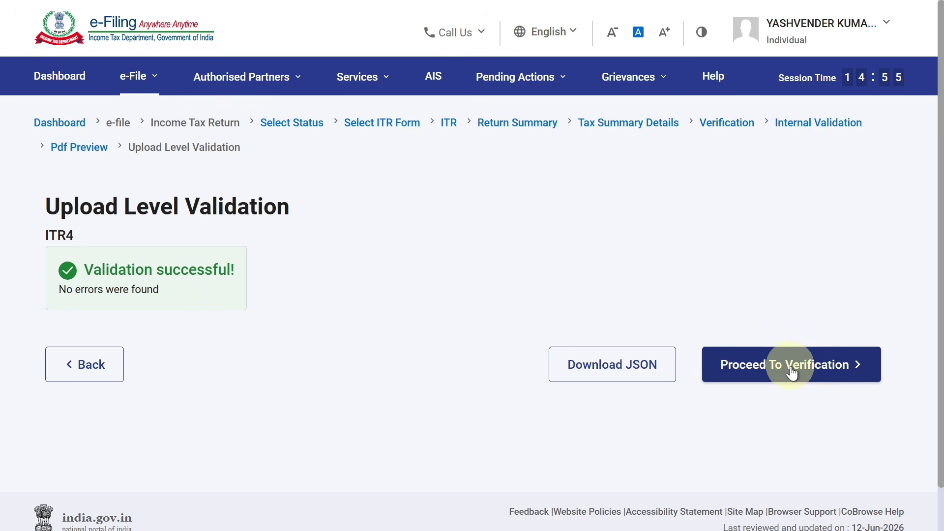
pyautogui.scroll(-3, 939, 316)
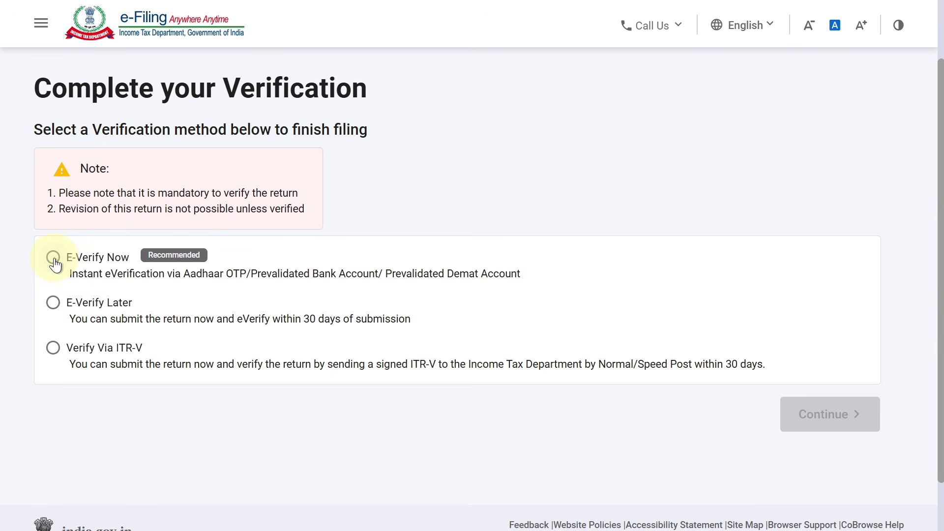
pyautogui.click(53, 257)
pyautogui.scroll(-1, 811, 364)
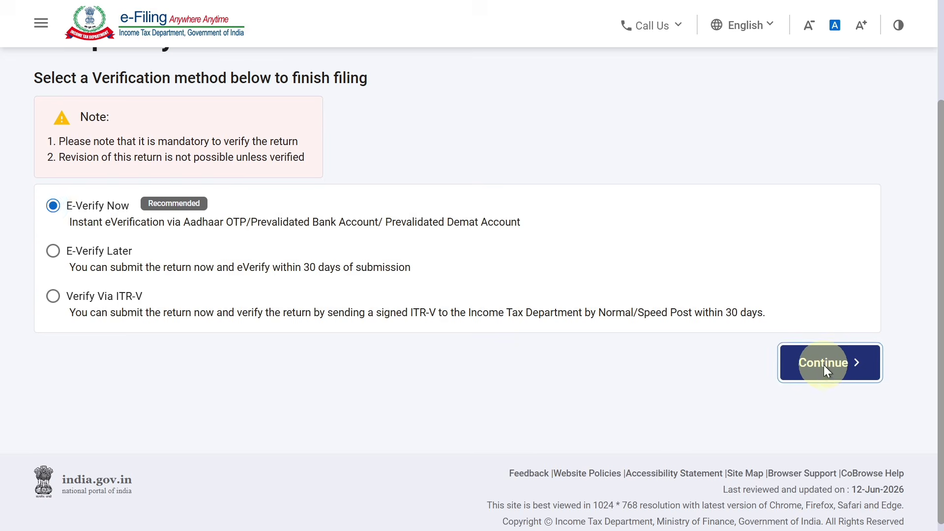
pyautogui.click(824, 365)
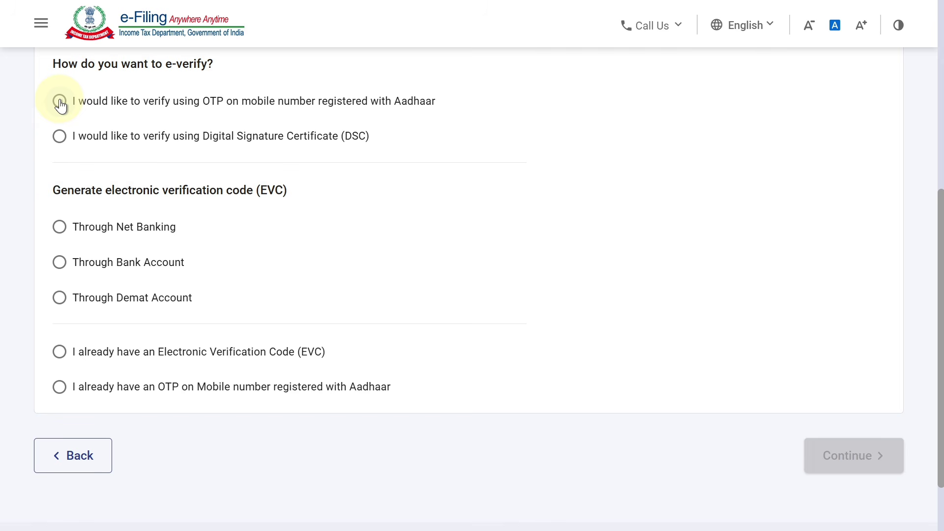
pyautogui.click(59, 102)
pyautogui.scroll(-2, 931, 290)
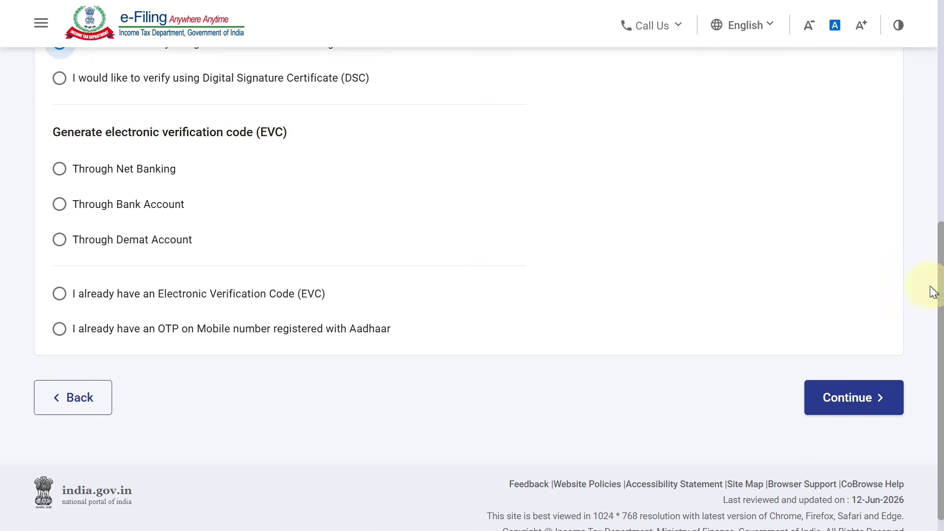
pyautogui.click(866, 392)
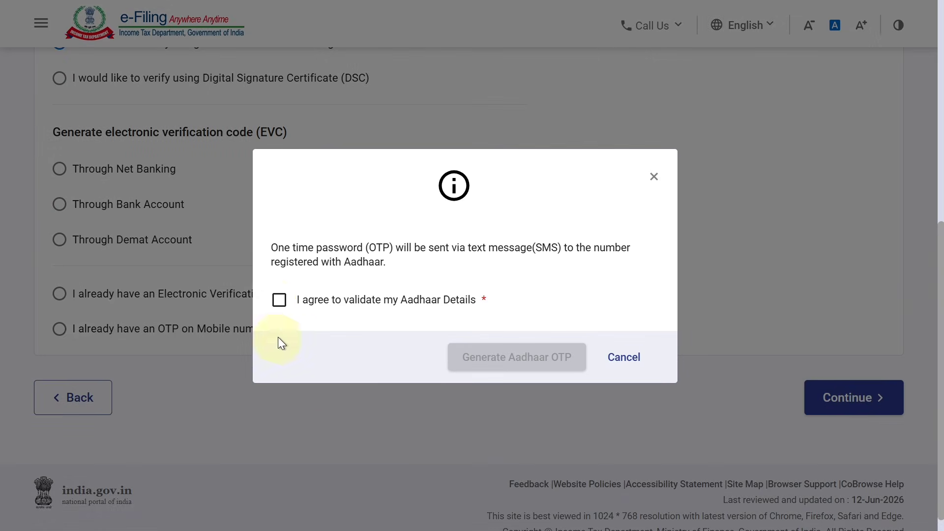
# - Consent to Aadhaar validation, generate the Aadhaar OTP, and enter the received code
pyautogui.click(279, 300)
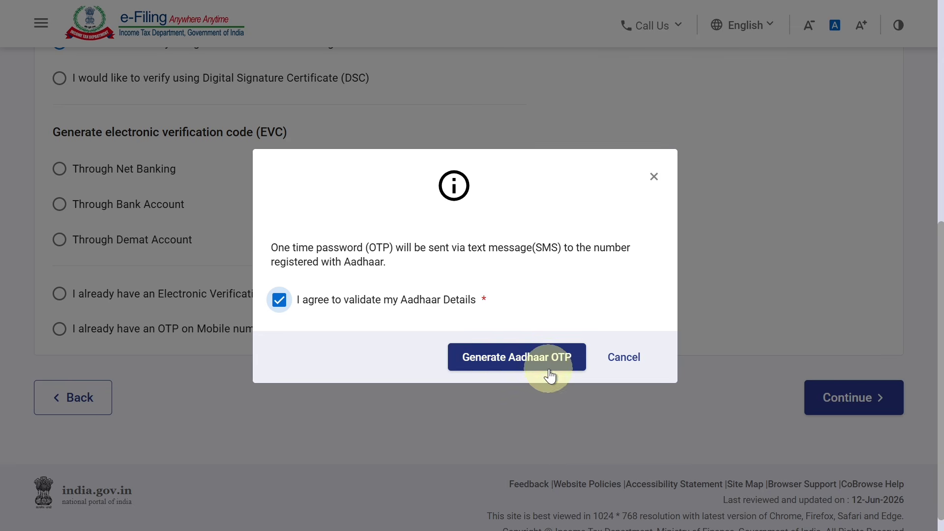
pyautogui.click(527, 359)
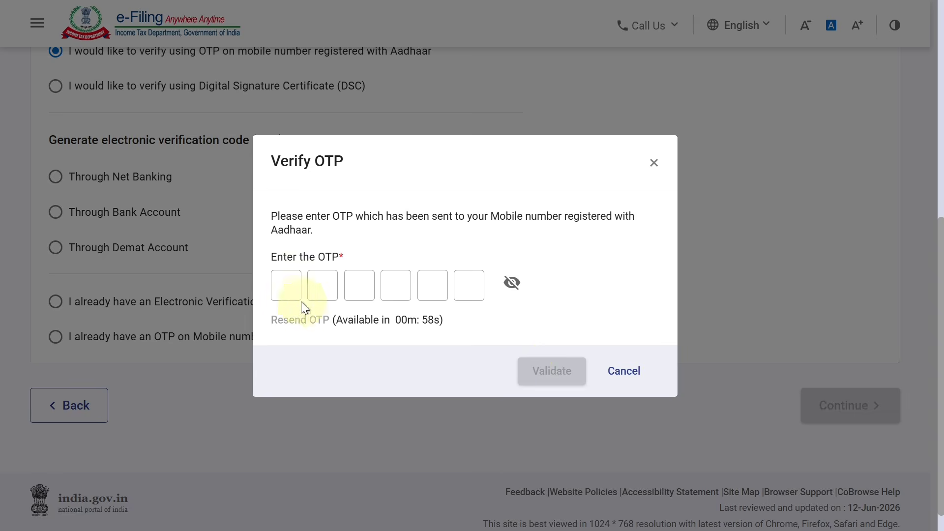
pyautogui.click(285, 291)
pyautogui.write('123456')
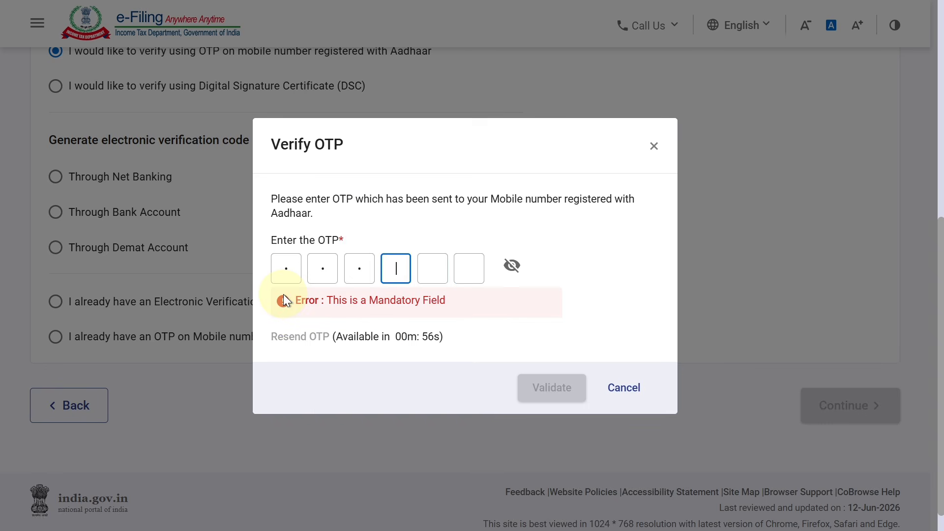